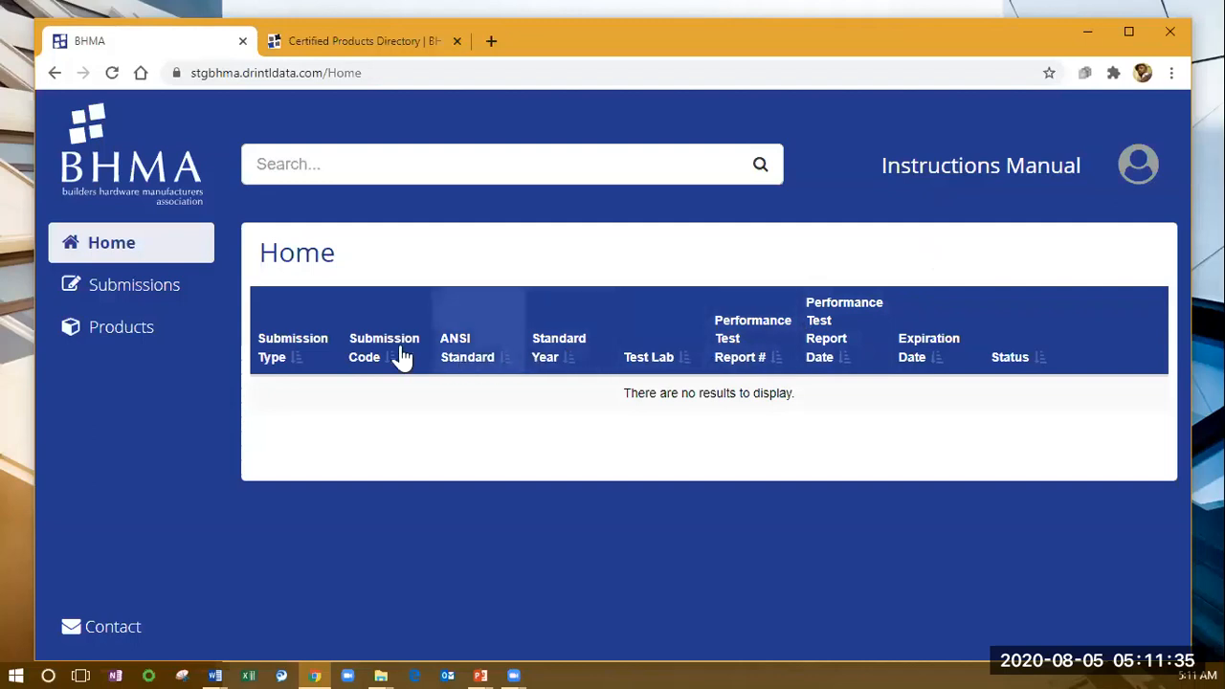
# Step: Start a new submission from the Submissions list and set its submission type to New Certification
pyautogui.click(132, 287)
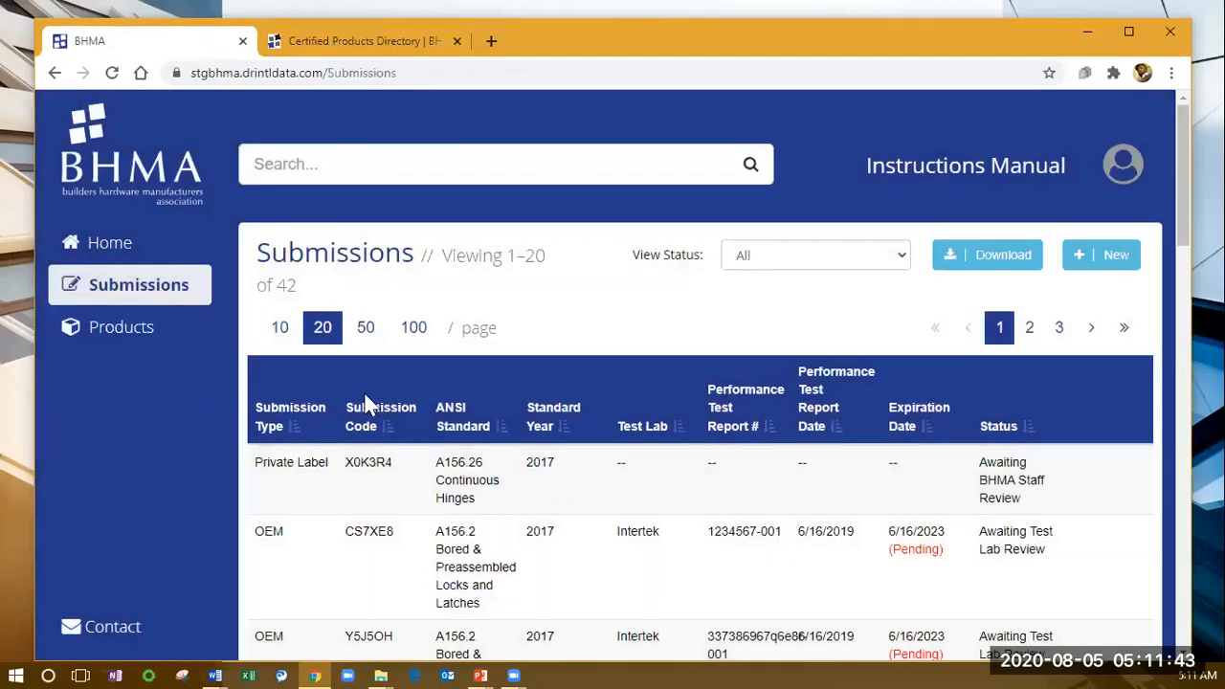
pyautogui.click(1099, 259)
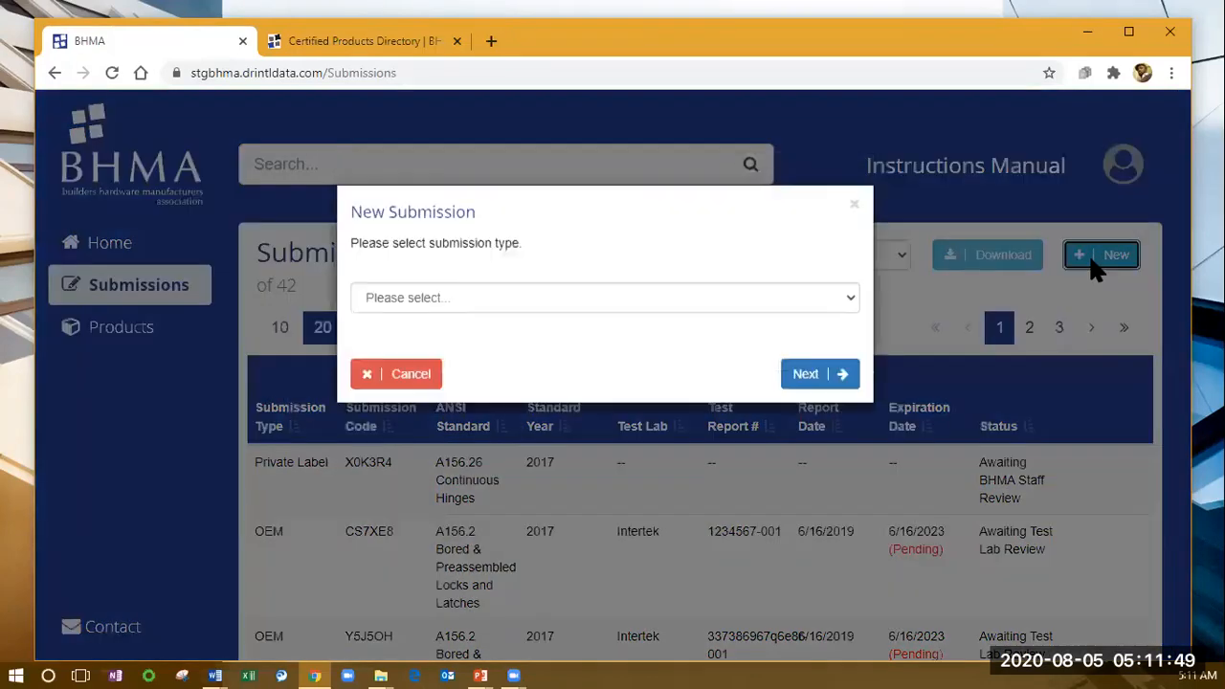
pyautogui.click(630, 317)
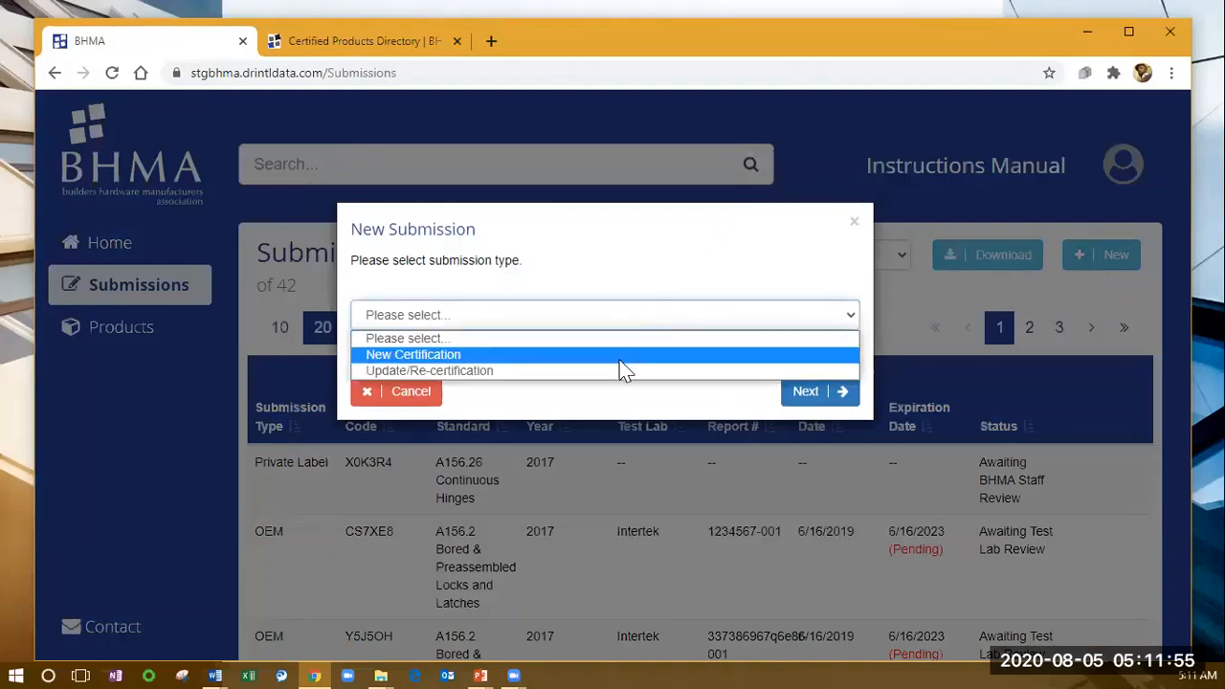
pyautogui.click(620, 356)
pyautogui.click(811, 394)
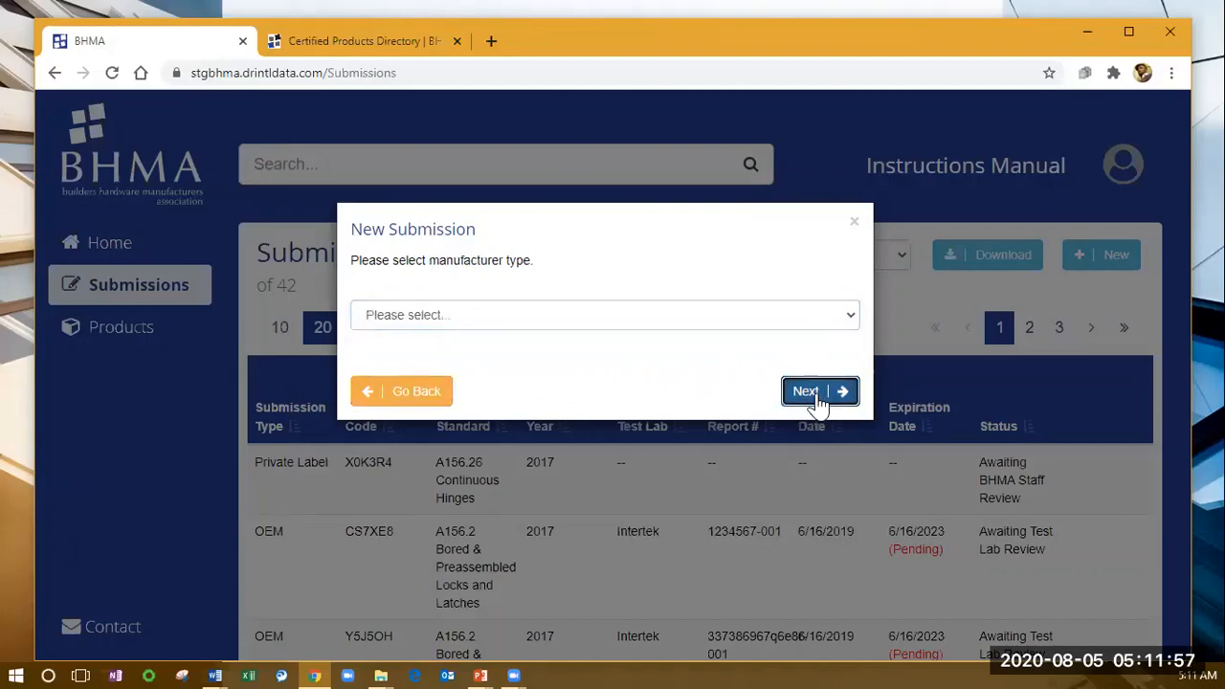
# Step: Set the new submission's manufacturer type to Private Label and continue to the file upload stage
pyautogui.click(553, 323)
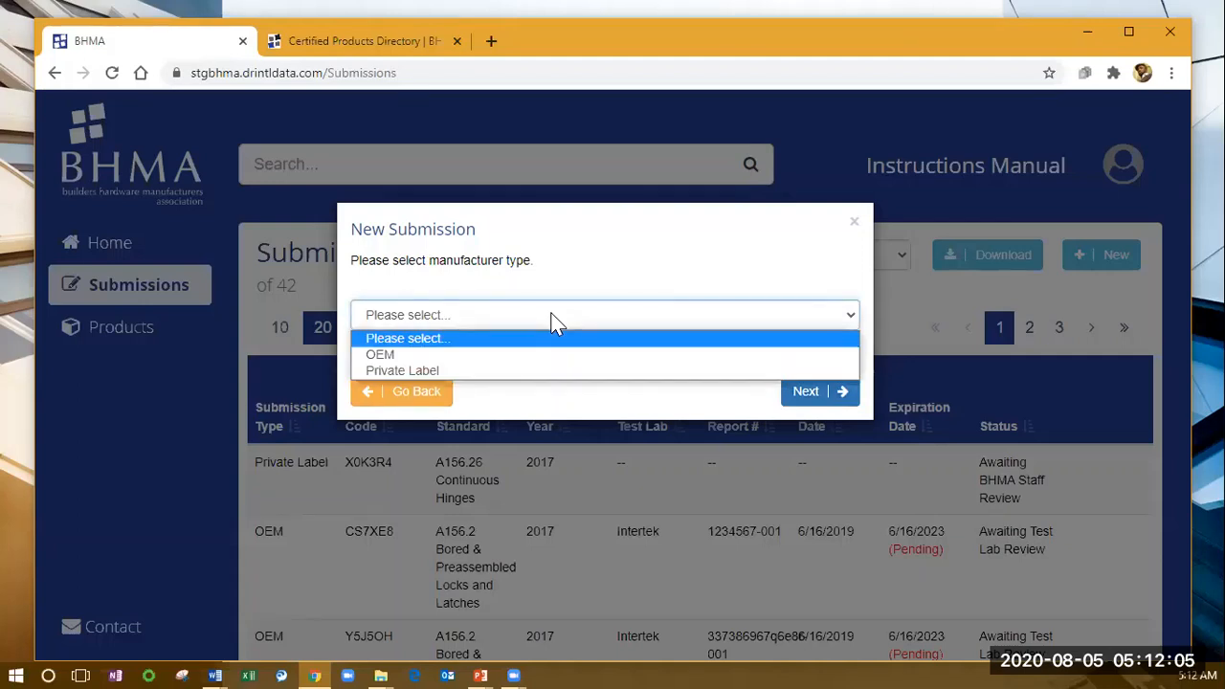
pyautogui.click(543, 369)
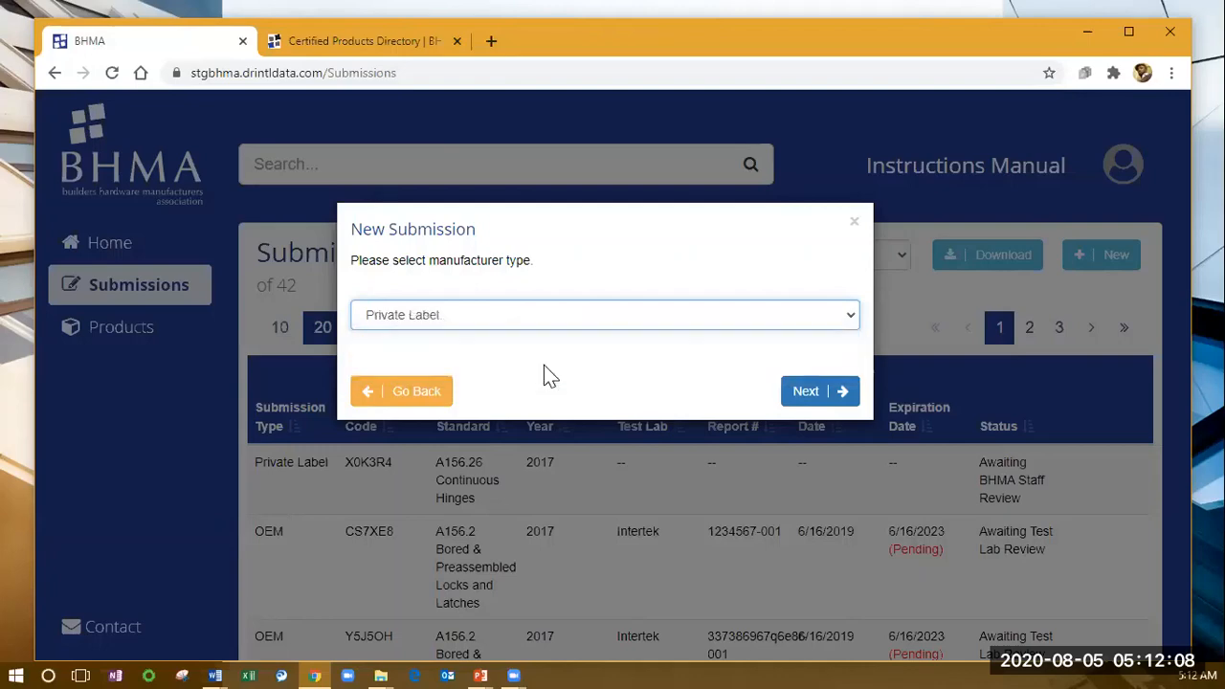
pyautogui.click(794, 399)
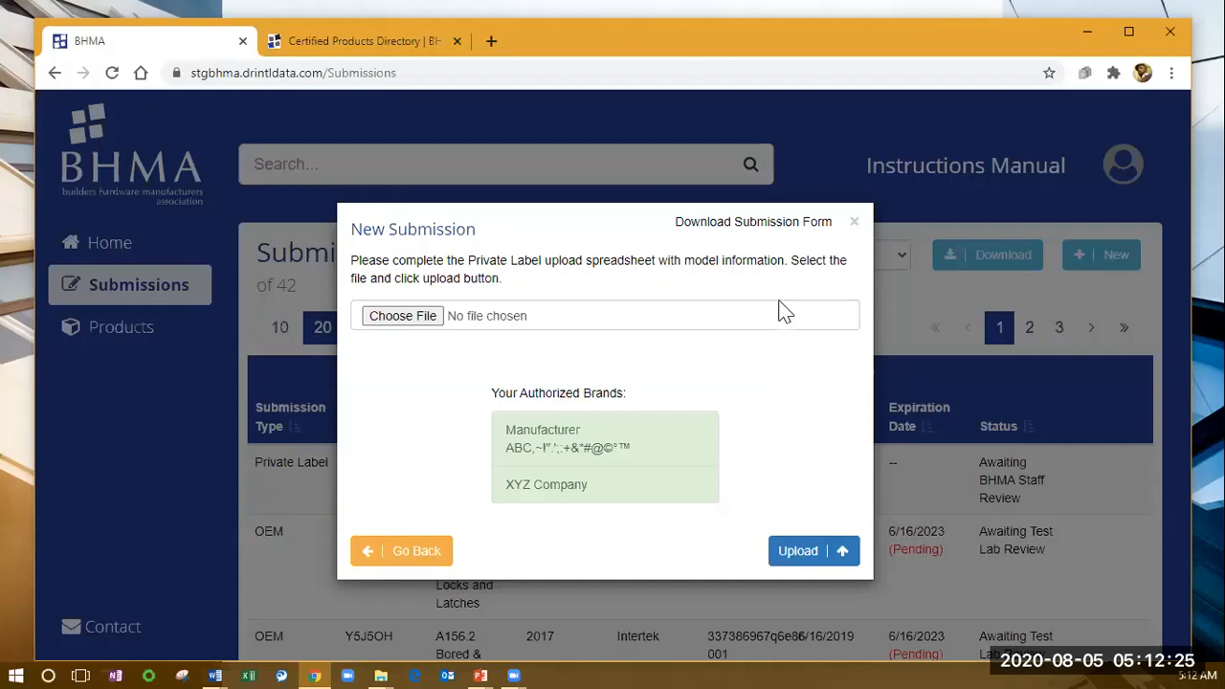
# Step: Download the Private Label submission form, open the spreadsheet in Excel and enable editing
pyautogui.click(769, 221)
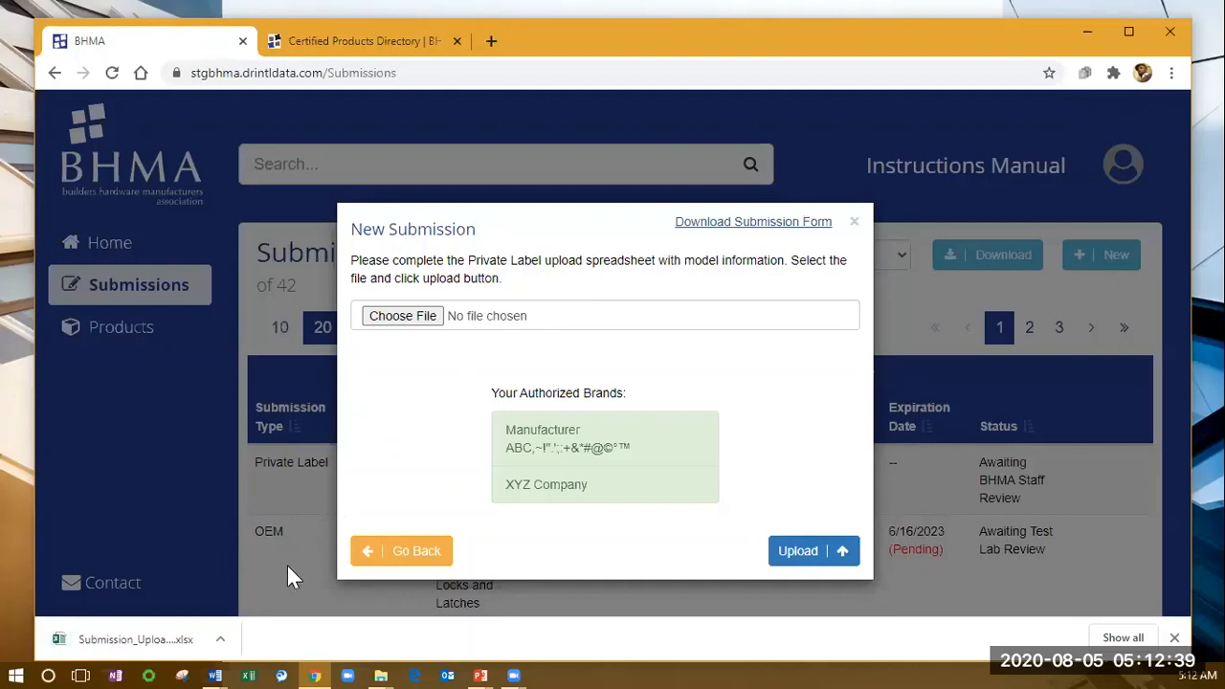
pyautogui.click(172, 638)
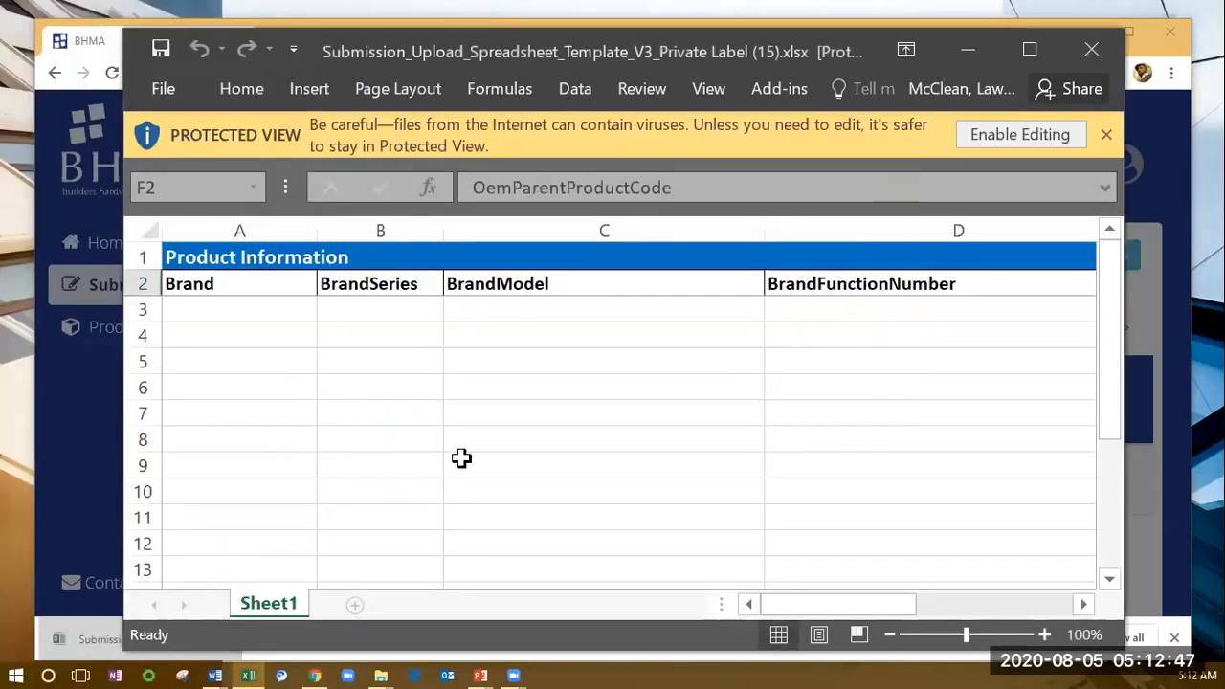
pyautogui.click(1034, 134)
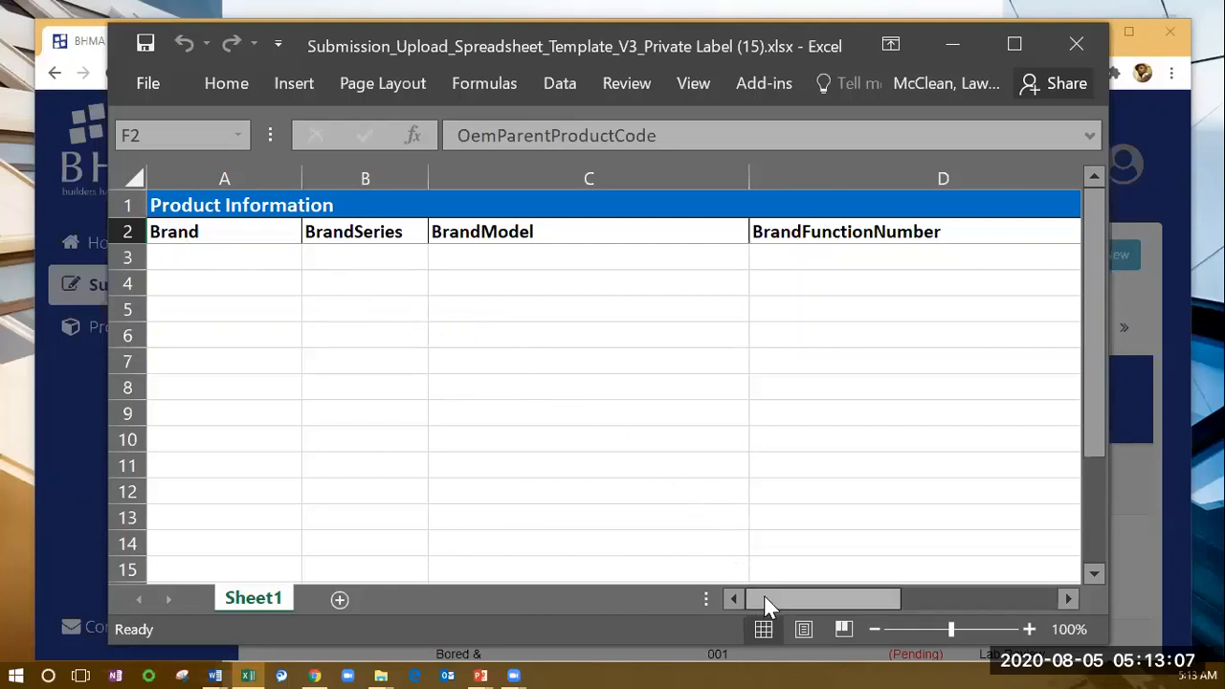
# Step: Examine the blank template's product information columns, from Brand through OemParentProductCode
pyautogui.click(218, 257)
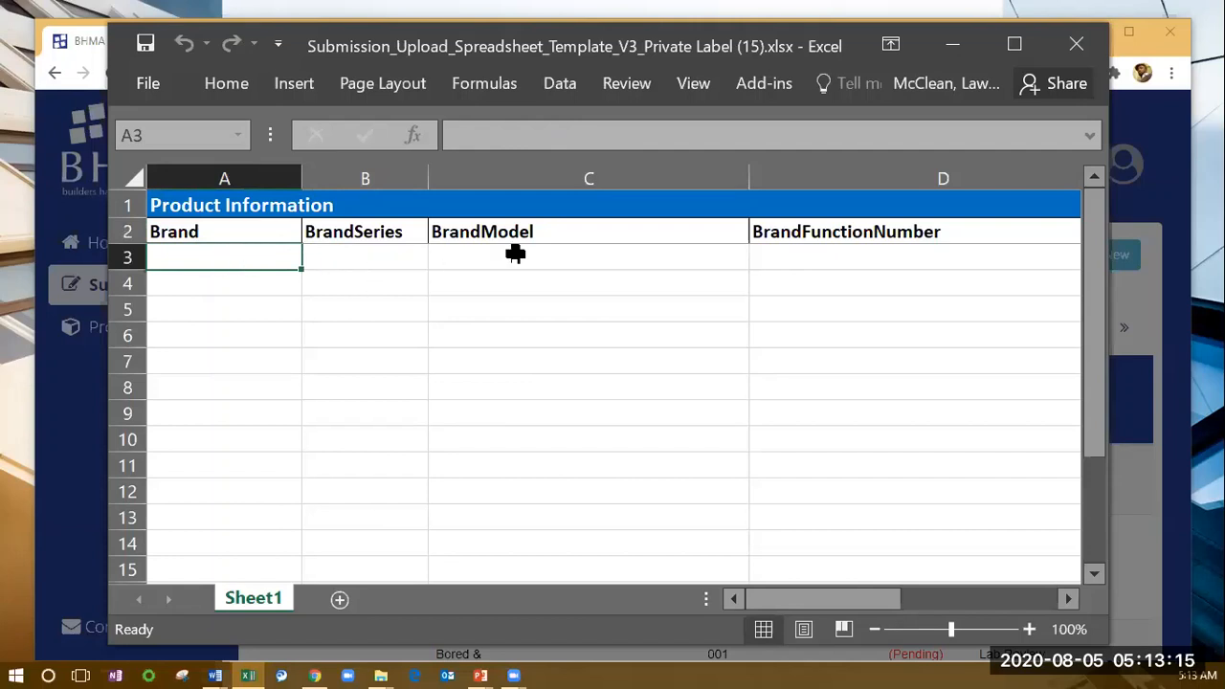
pyautogui.click(762, 249)
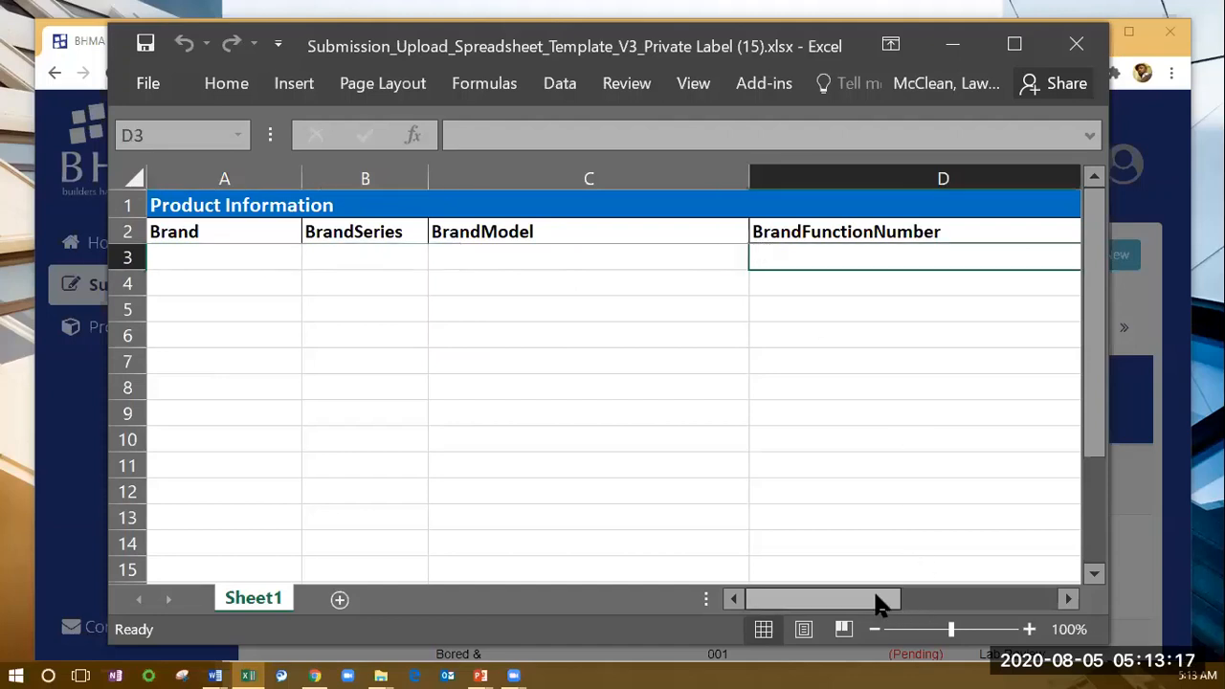
pyautogui.moveTo(880, 599); pyautogui.dragTo(1000, 579)
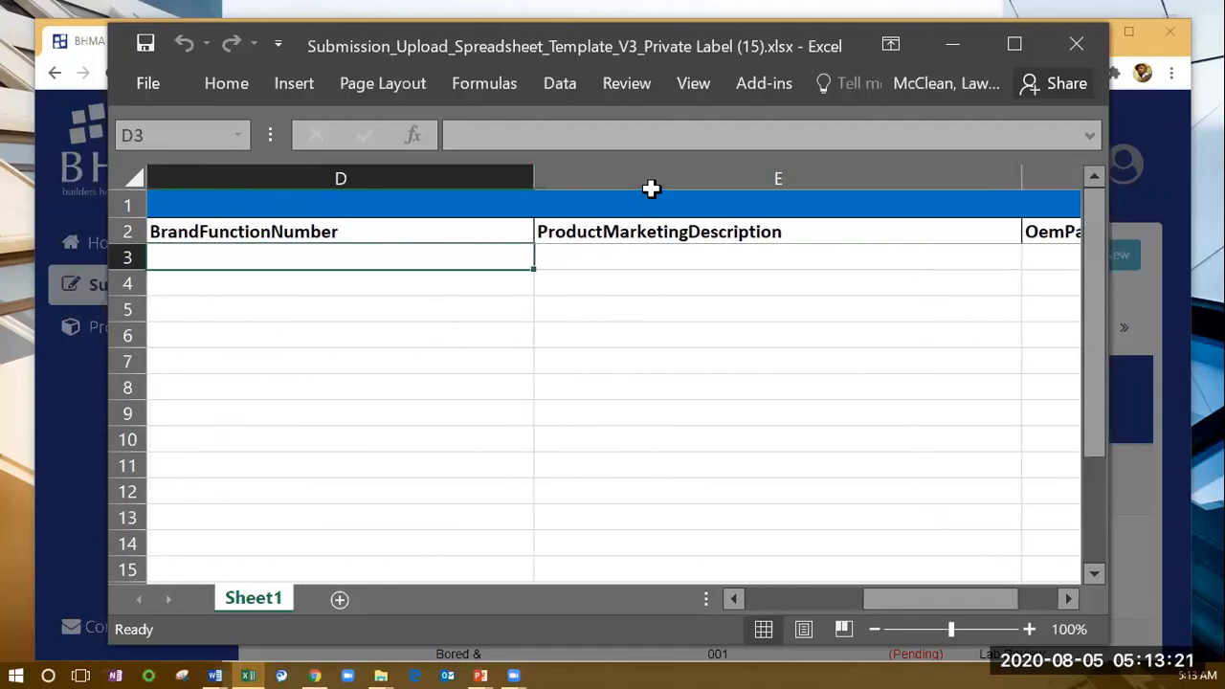
pyautogui.moveTo(651, 187); pyautogui.dragTo(9, 175)
pyautogui.moveTo(861, 598); pyautogui.dragTo(1028, 606)
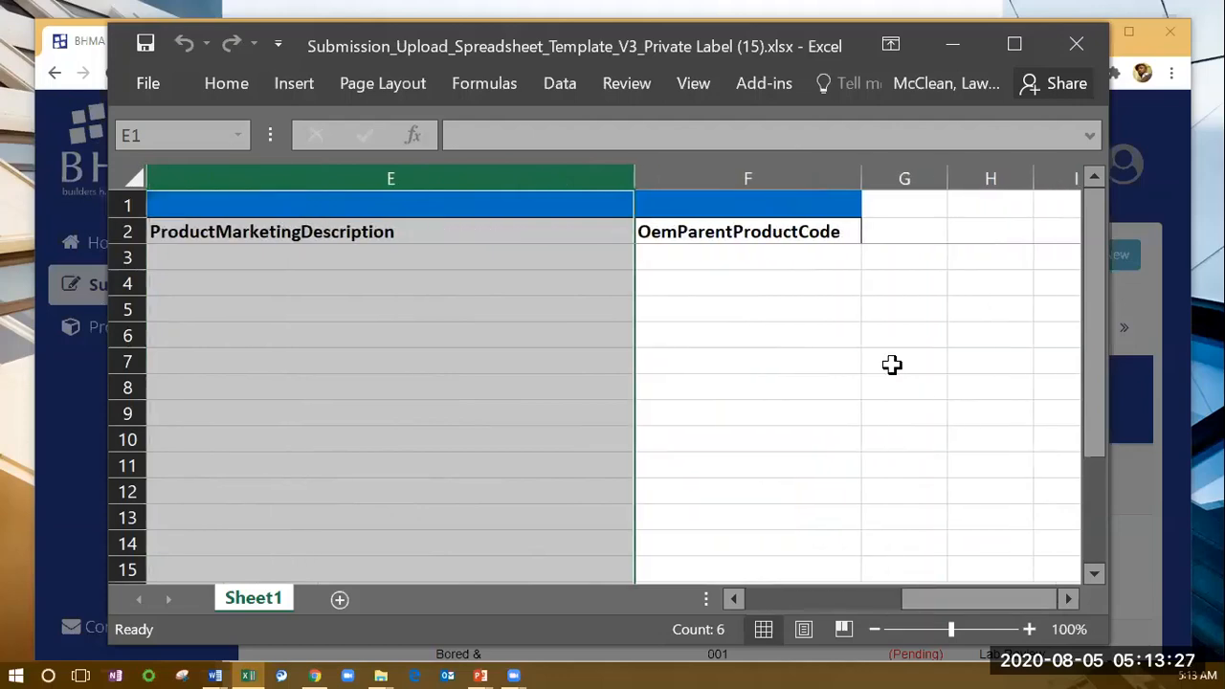
pyautogui.click(728, 255)
pyautogui.click(728, 256)
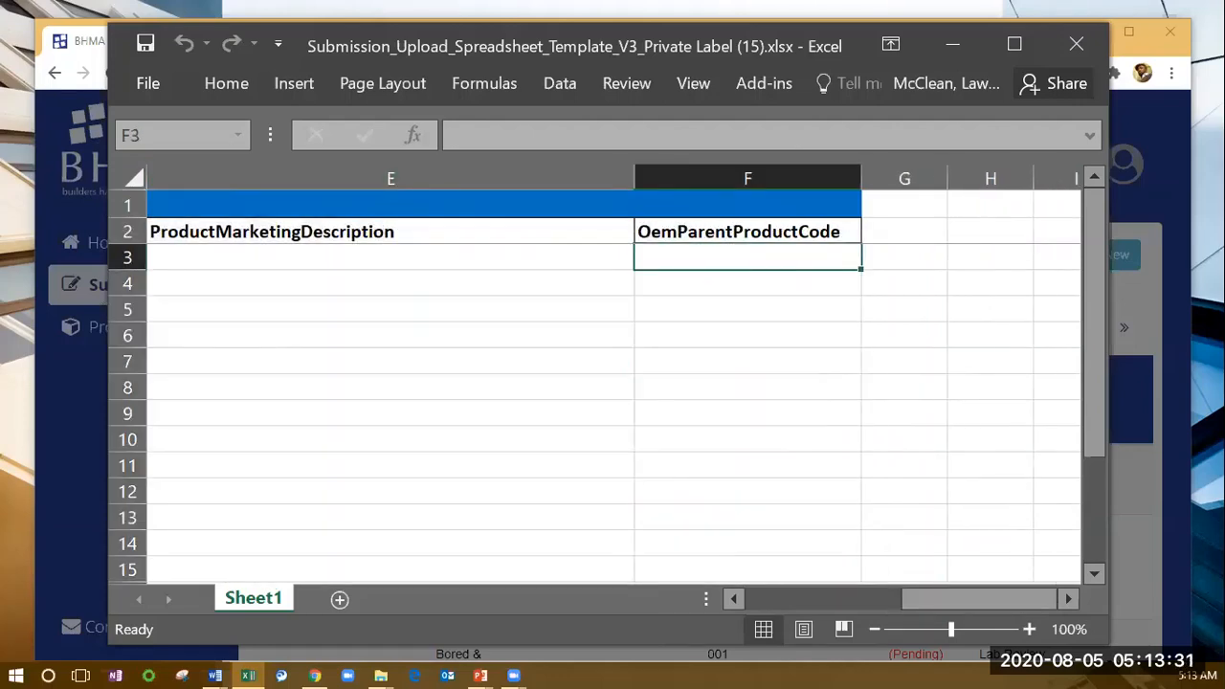
pyautogui.hotkey('alt', 'Tab')
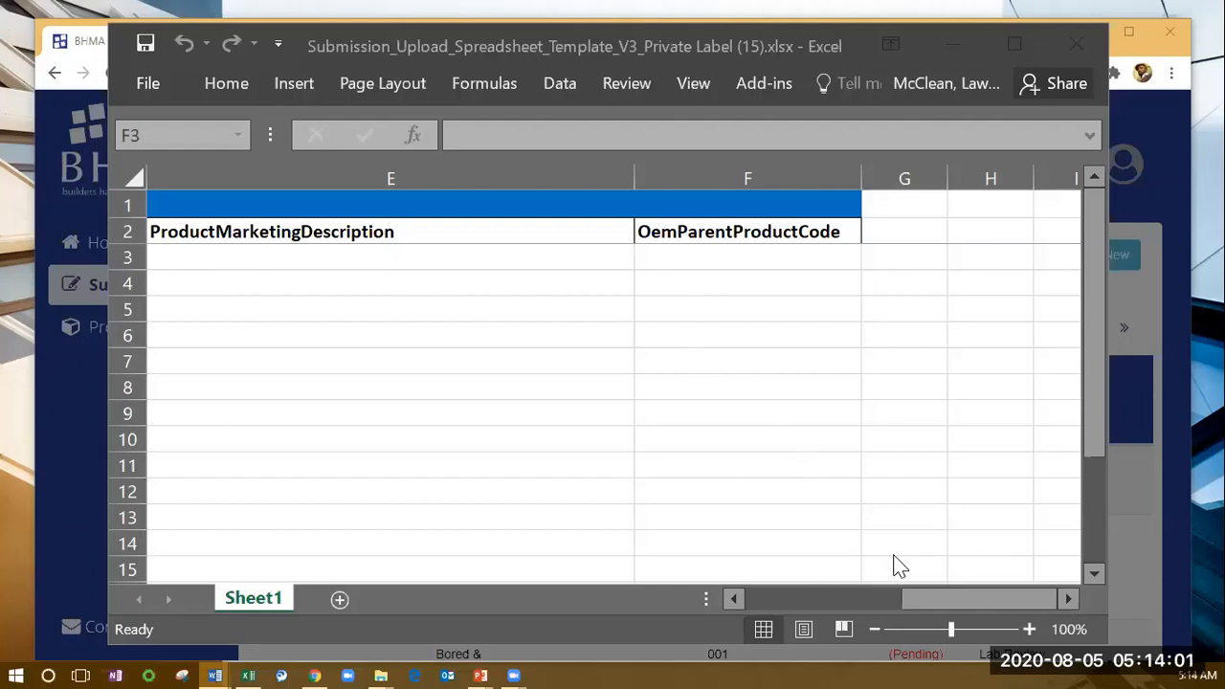
pyautogui.click(904, 597)
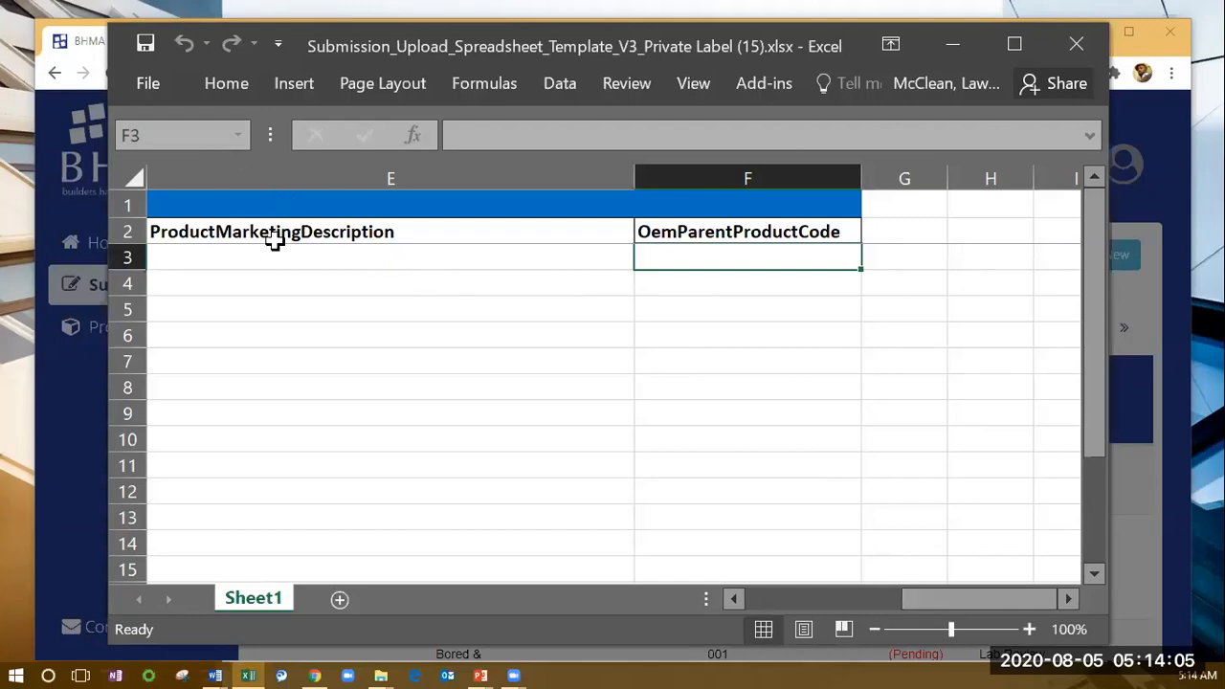
# Step: Open the completed XYZ Company Private Label submission workbook from the recent files and move its window over the blank template
pyautogui.click(130, 76)
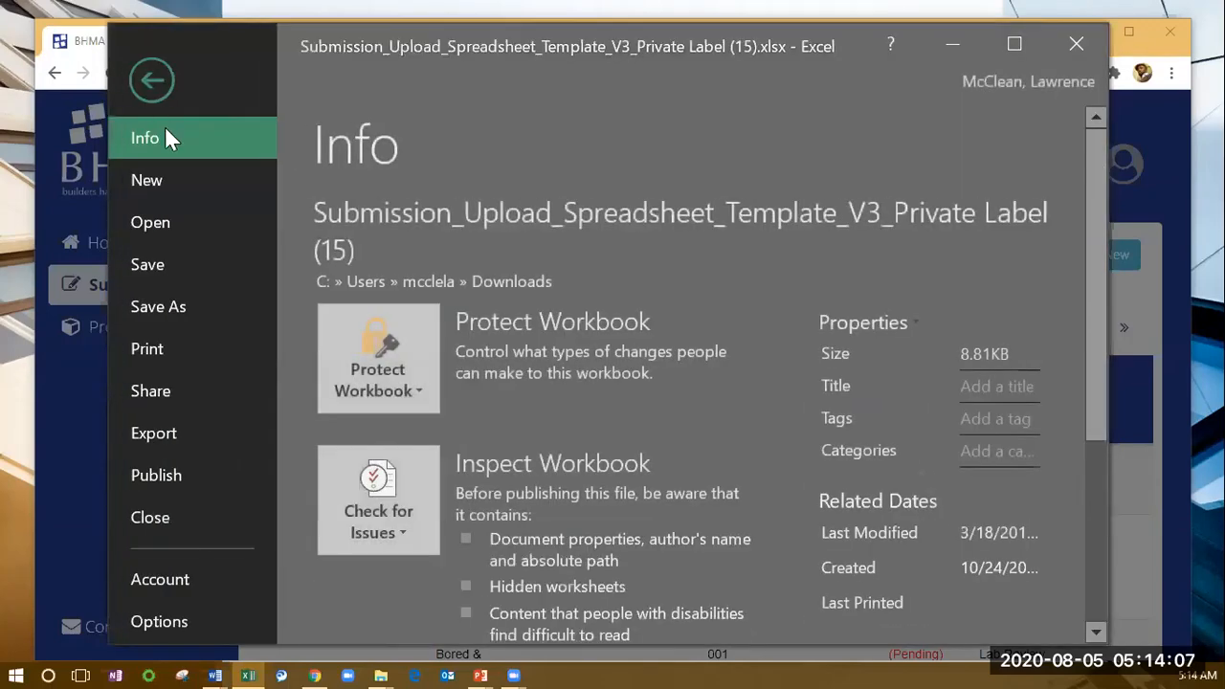
pyautogui.click(188, 218)
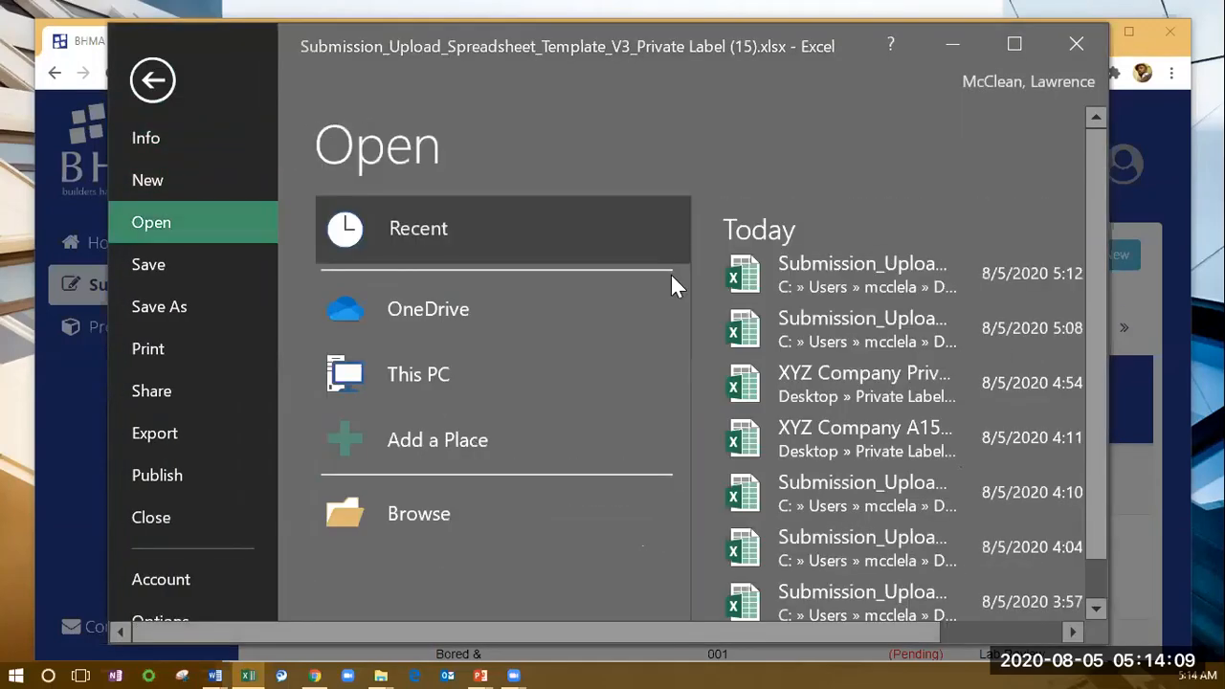
pyautogui.click(899, 373)
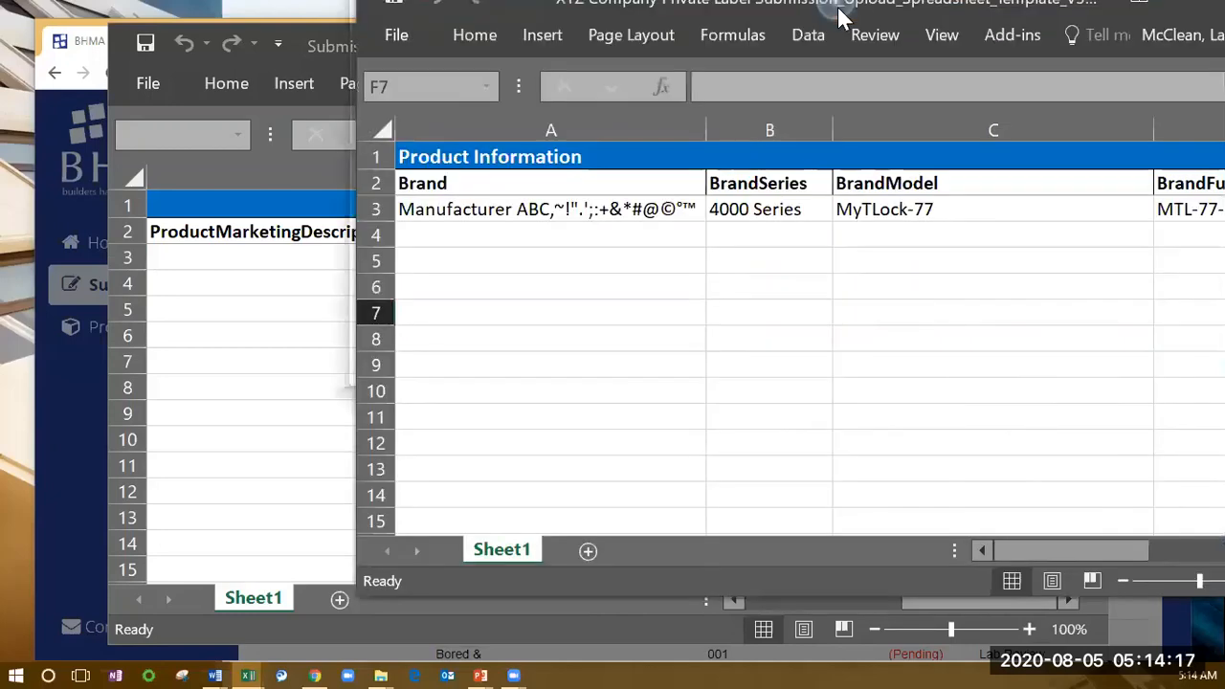
pyautogui.moveTo(839, 18); pyautogui.dragTo(593, 62)
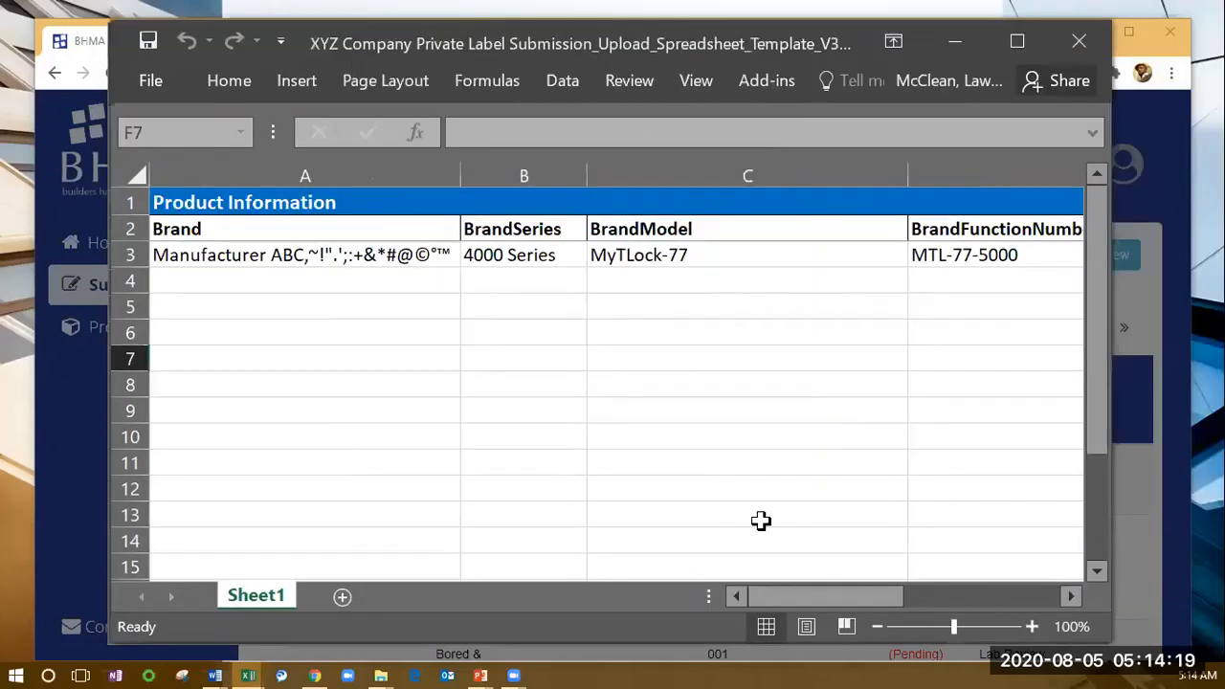
# Step: Review the sample product entries in row 3 of the completed workbook, from Brand through OemParentProductCode
pyautogui.click(219, 250)
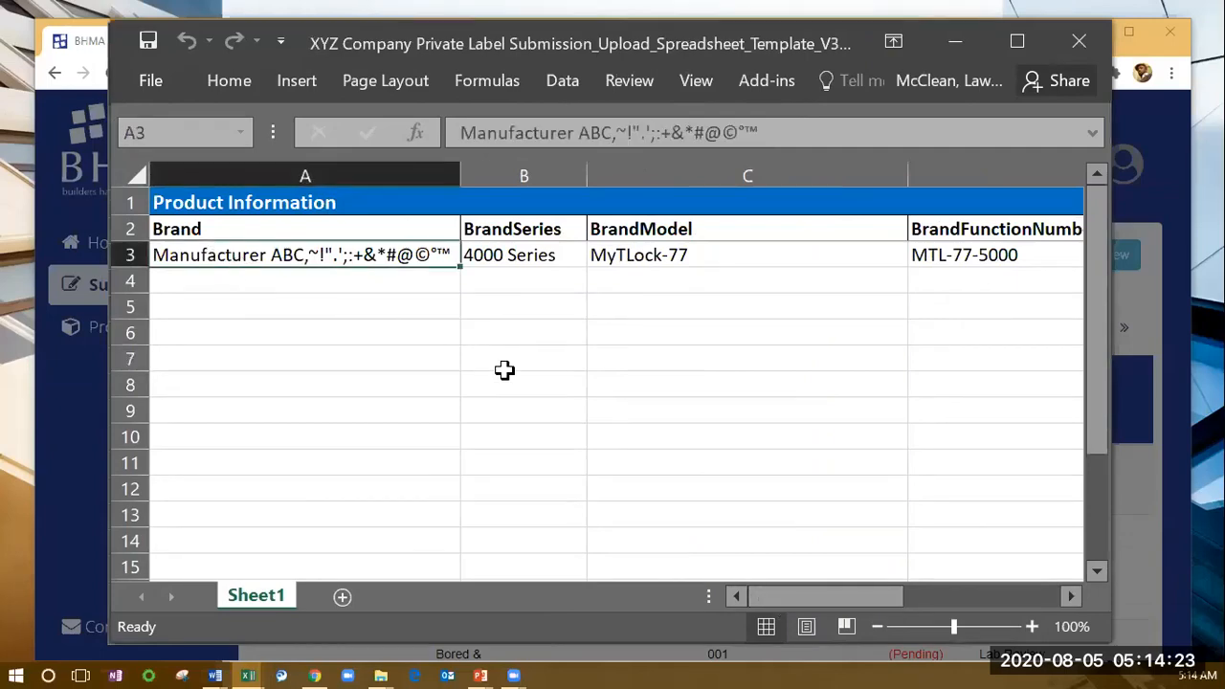
pyautogui.moveTo(784, 595)
pyautogui.mouseDown()
pyautogui.moveTo(796, 595)
pyautogui.moveTo(781, 594)
pyautogui.mouseUp()
pyautogui.click(506, 263)
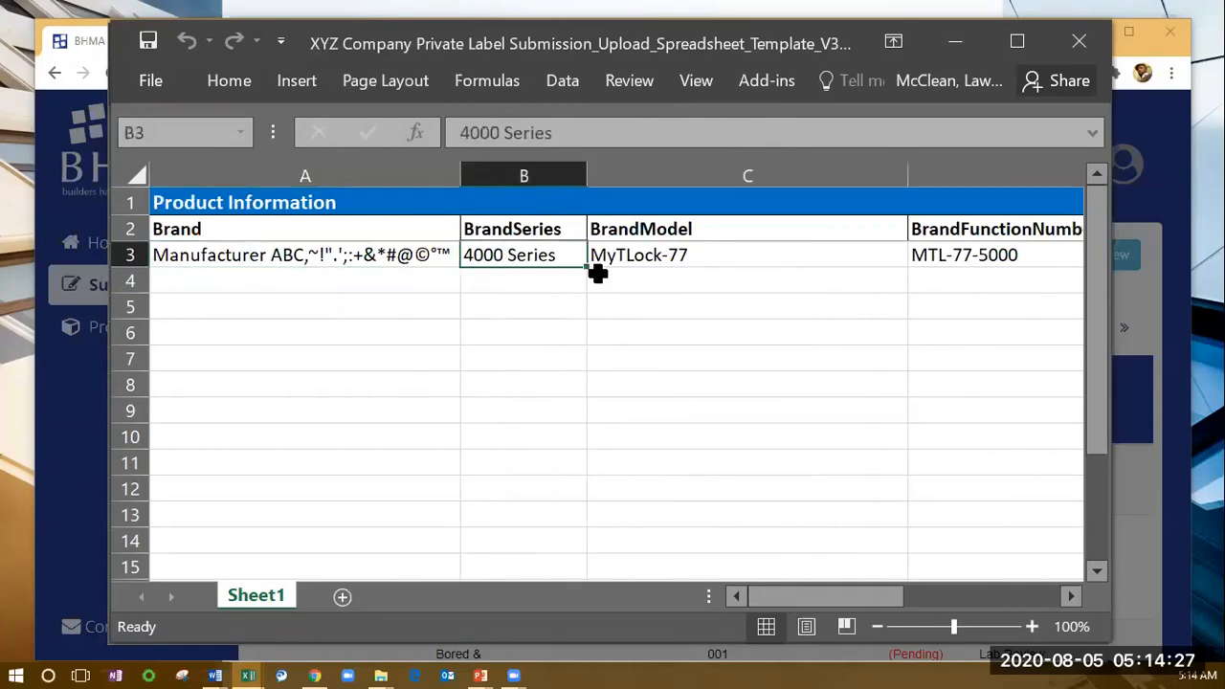
pyautogui.click(657, 257)
pyautogui.moveTo(836, 598); pyautogui.dragTo(998, 575)
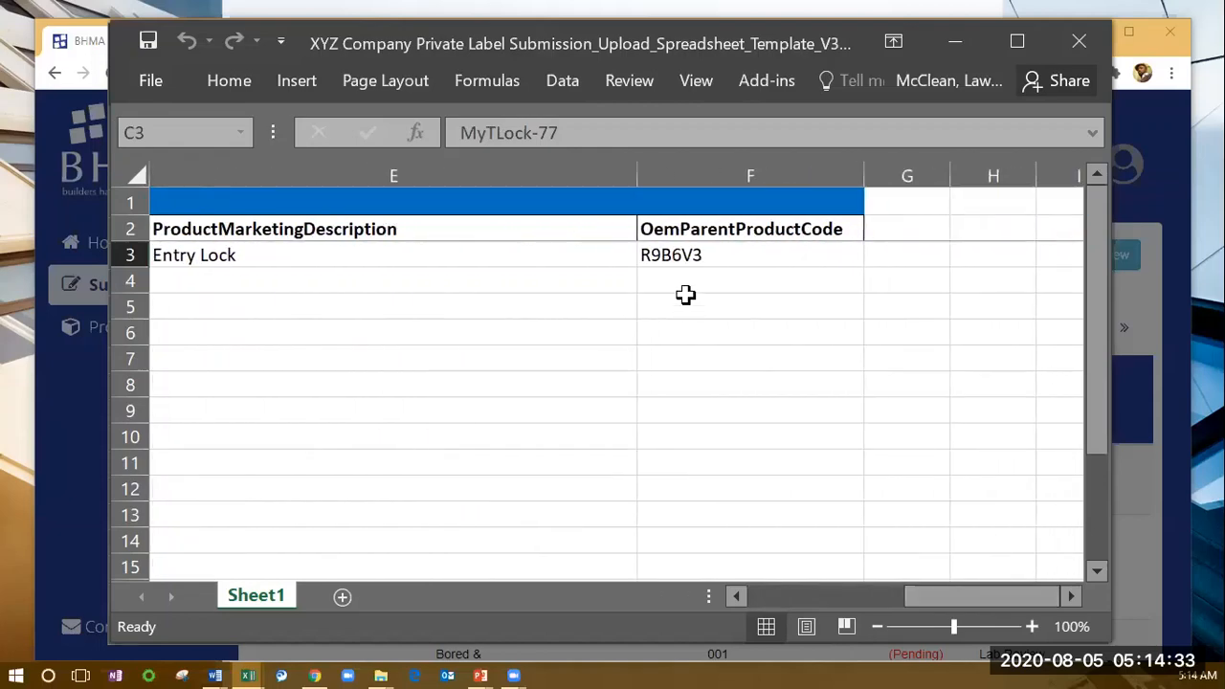
pyautogui.click(705, 254)
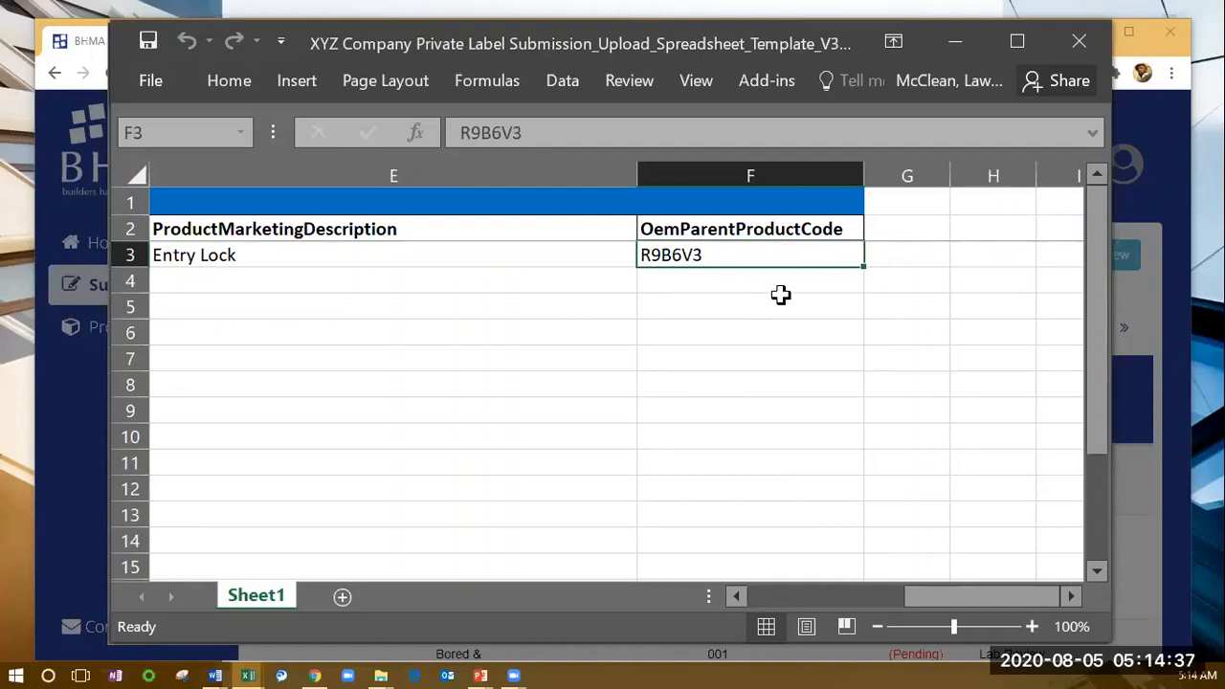
pyautogui.moveTo(909, 594); pyautogui.dragTo(739, 592)
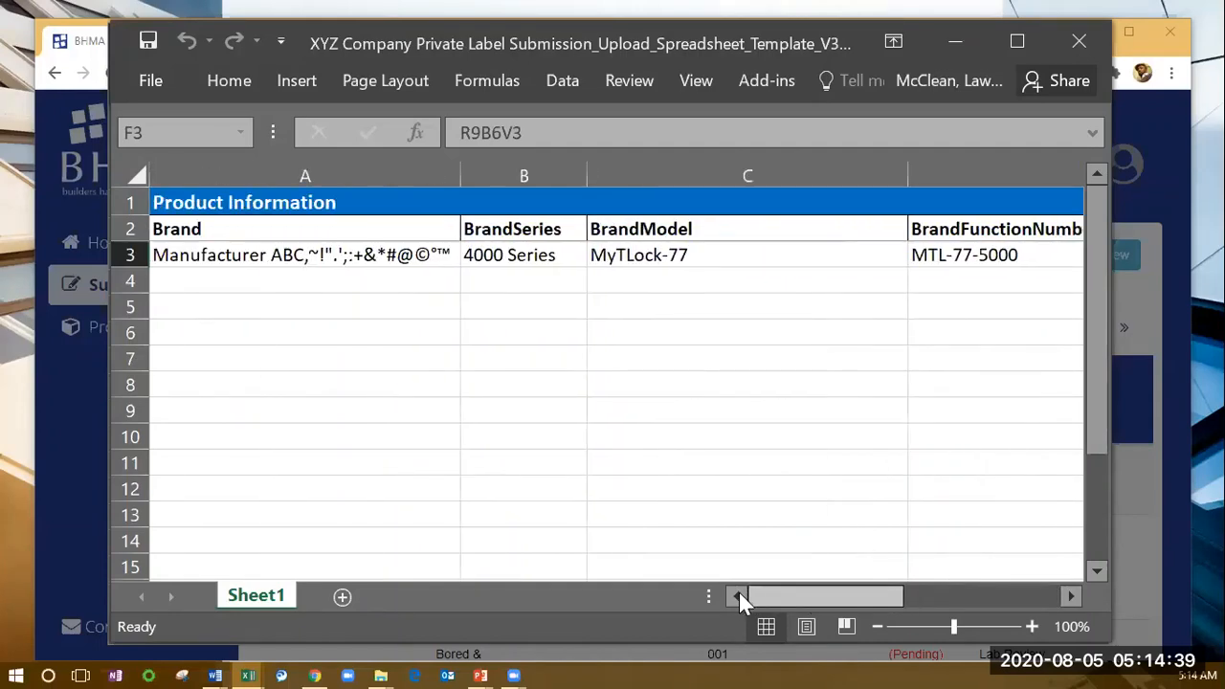
# Step: Save the completed XYZ Company workbook, close it and the blank template, and return to the submission dialog in the browser
pyautogui.click(143, 78)
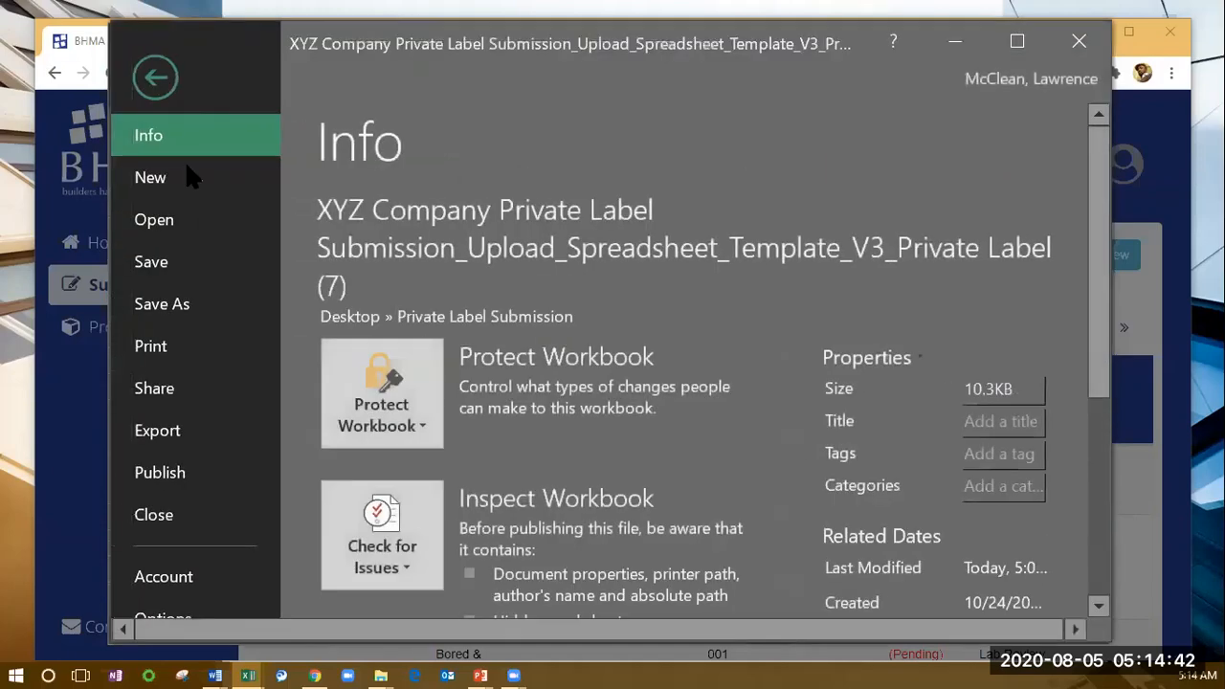
pyautogui.click(204, 255)
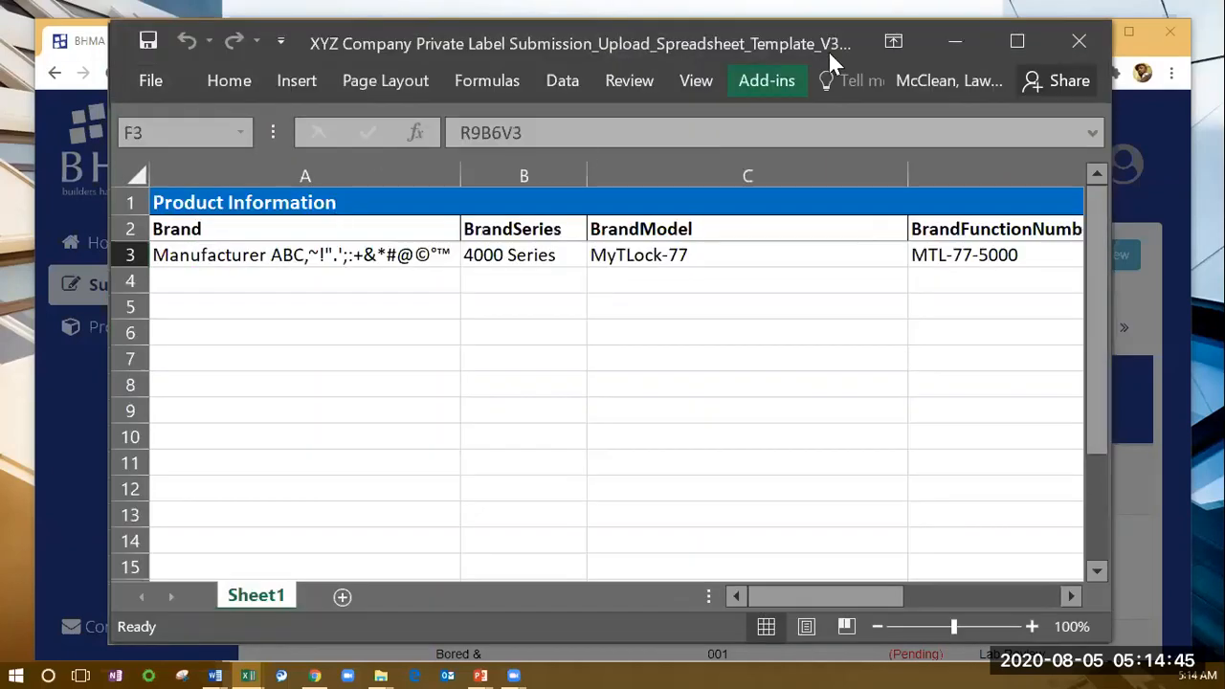
pyautogui.click(1068, 39)
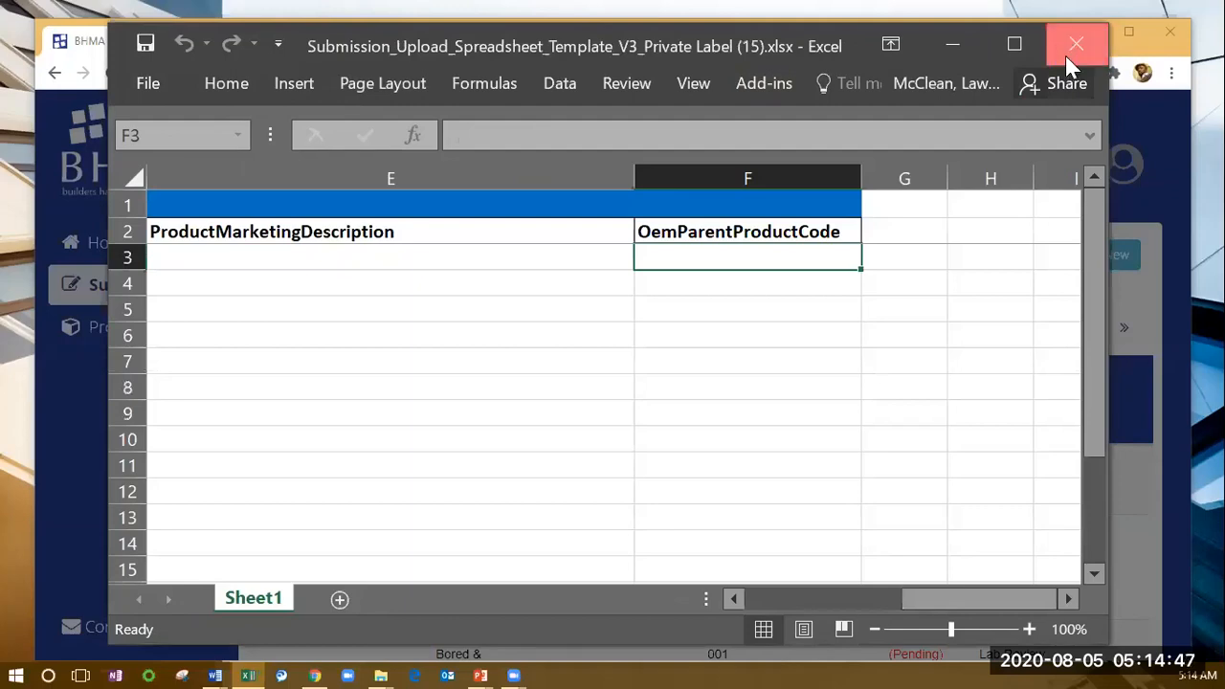
pyautogui.click(1068, 59)
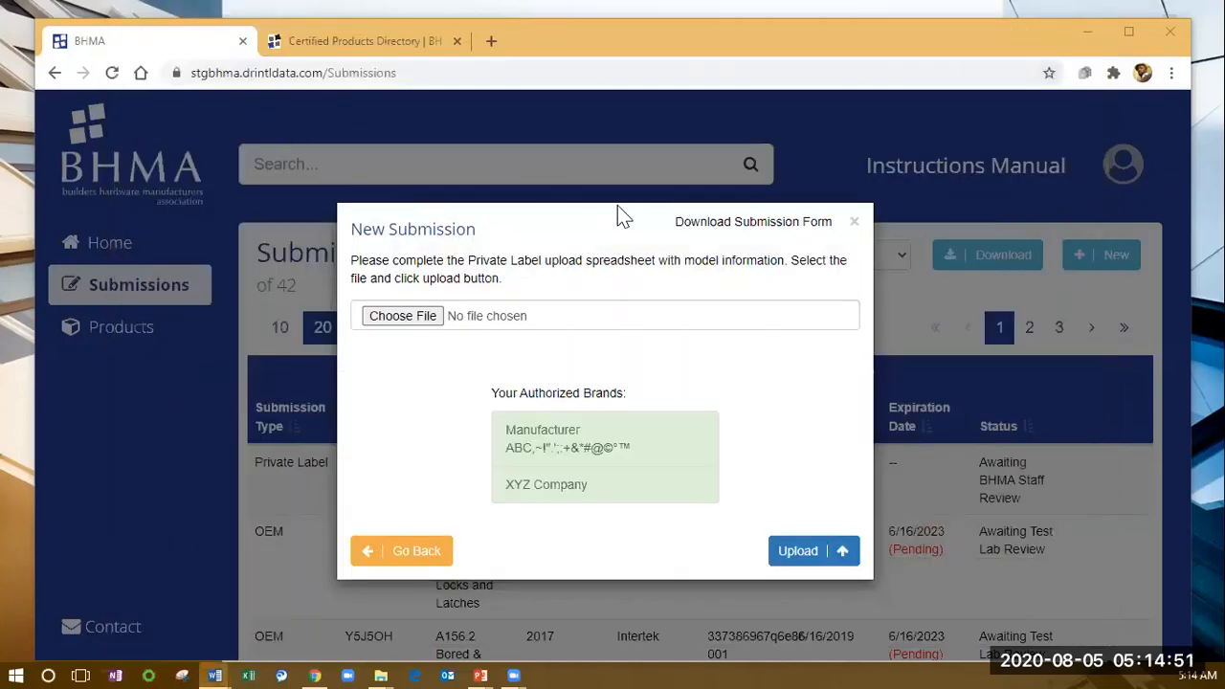
# Step: Upload the XYZ Company Private Label spreadsheet from the Private Label Submission folder and view the resulting draft's product list
pyautogui.click(422, 321)
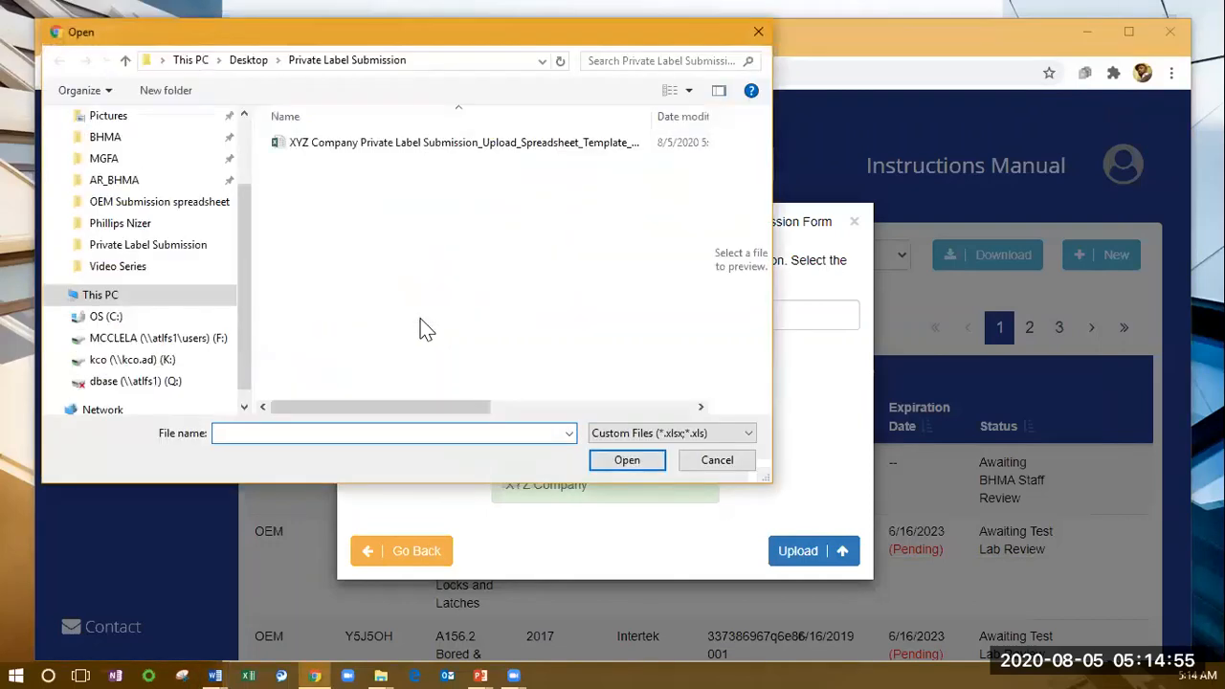
pyautogui.click(455, 151)
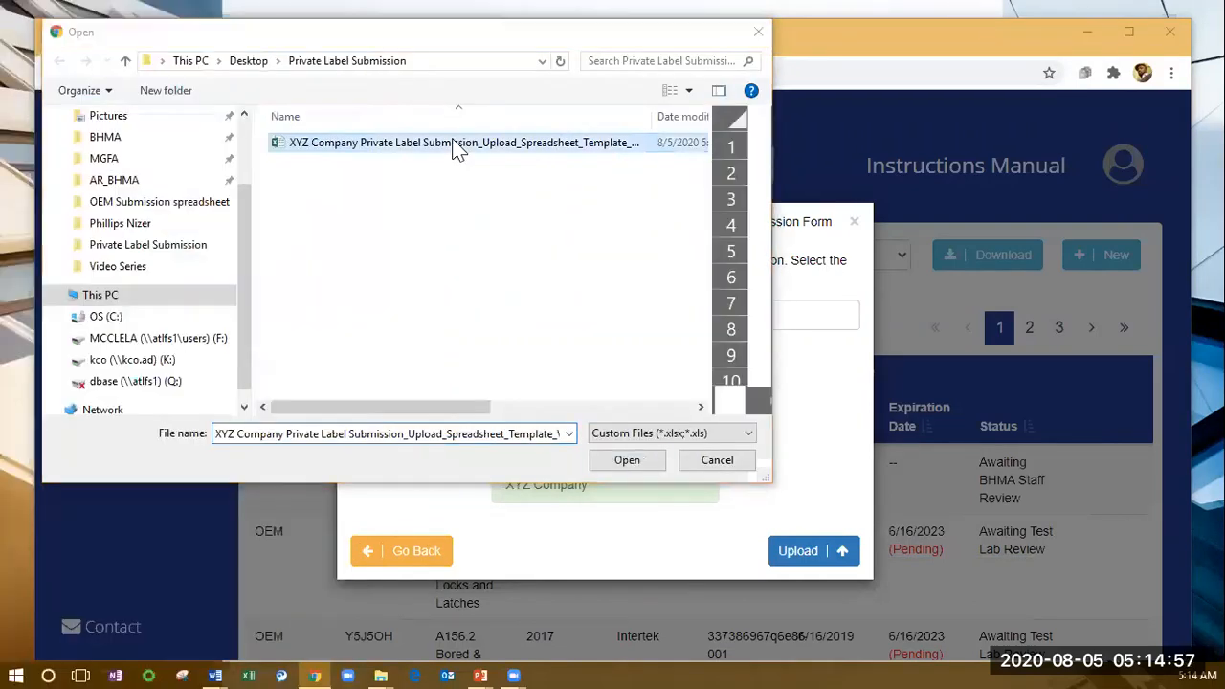
pyautogui.click(627, 460)
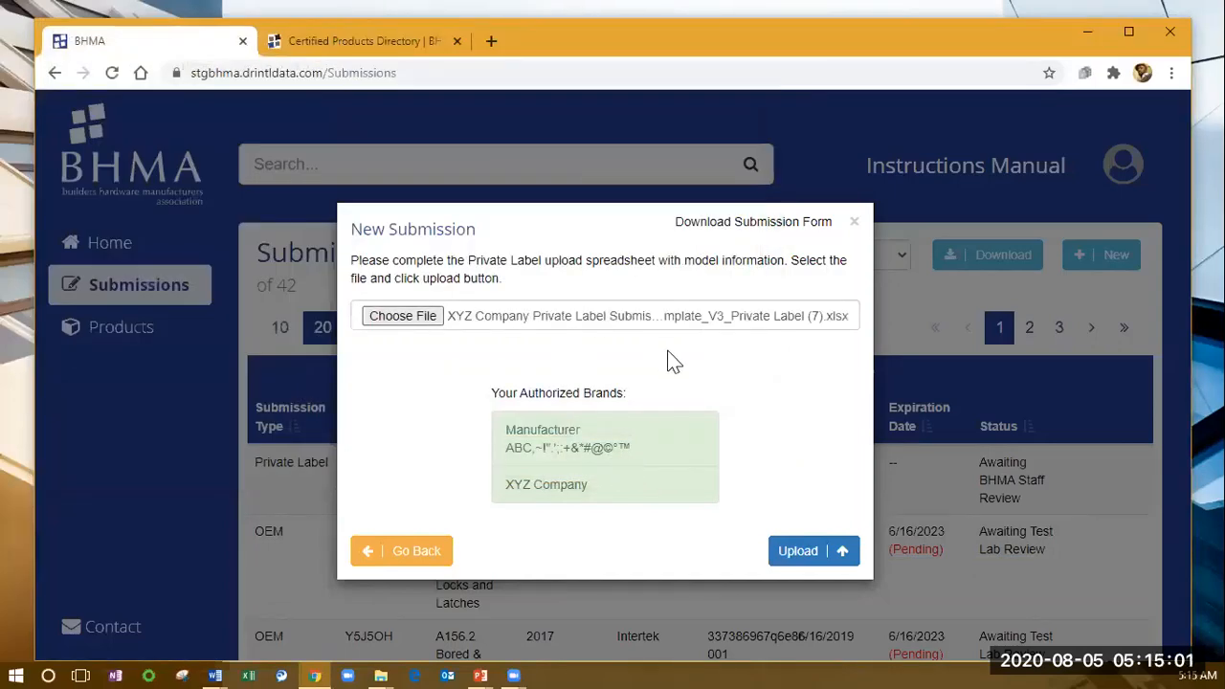
pyautogui.click(800, 554)
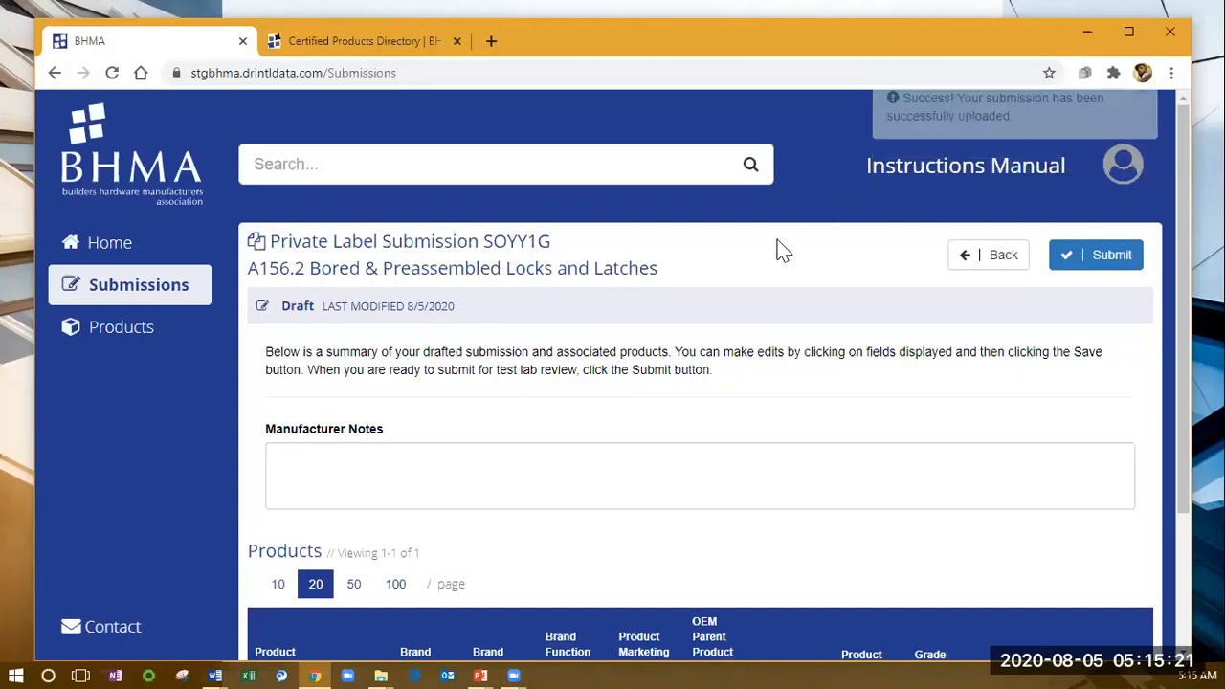
pyautogui.scroll(-1, 780, 251)
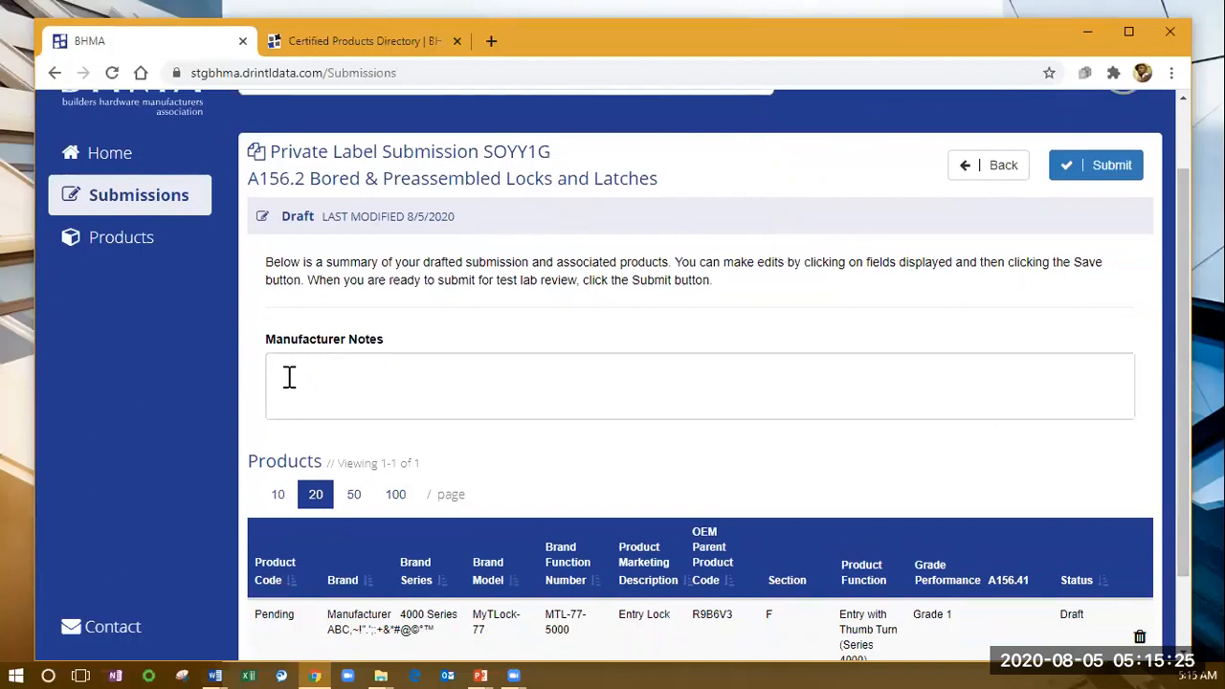
# Step: Check the draft's Manufacturer Notes field and product row, and submit the A156.2 Private Label submission for test lab review
pyautogui.click(385, 371)
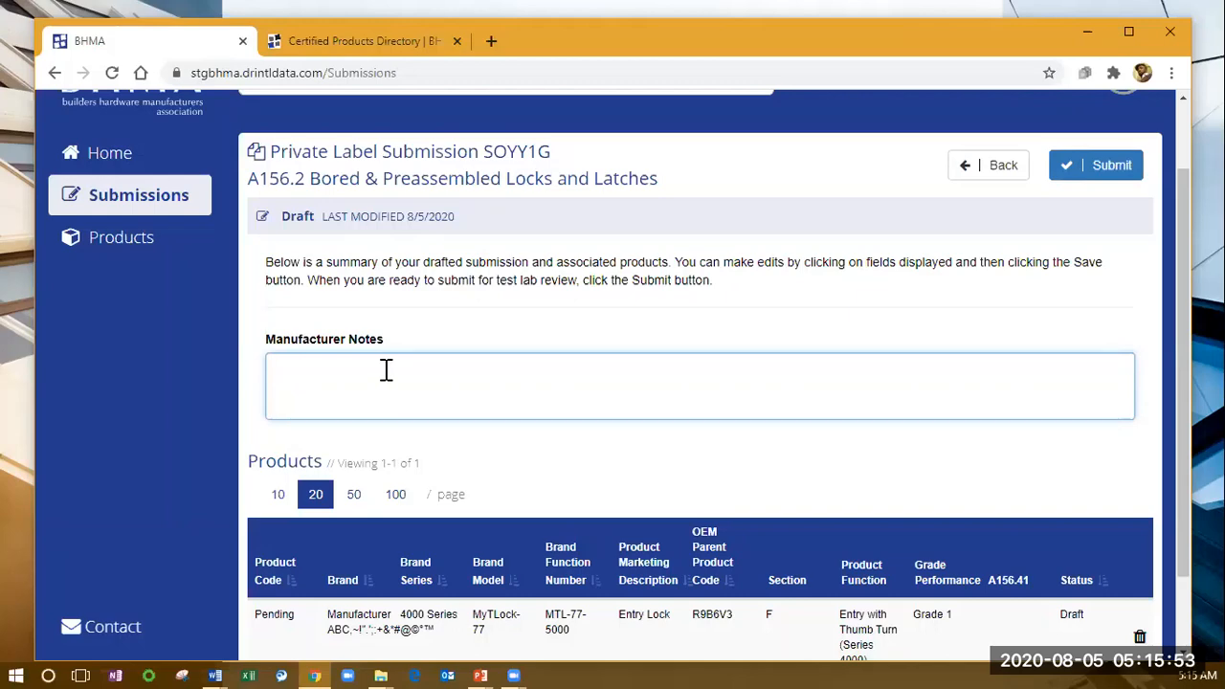
pyautogui.scroll(-1, 385, 369)
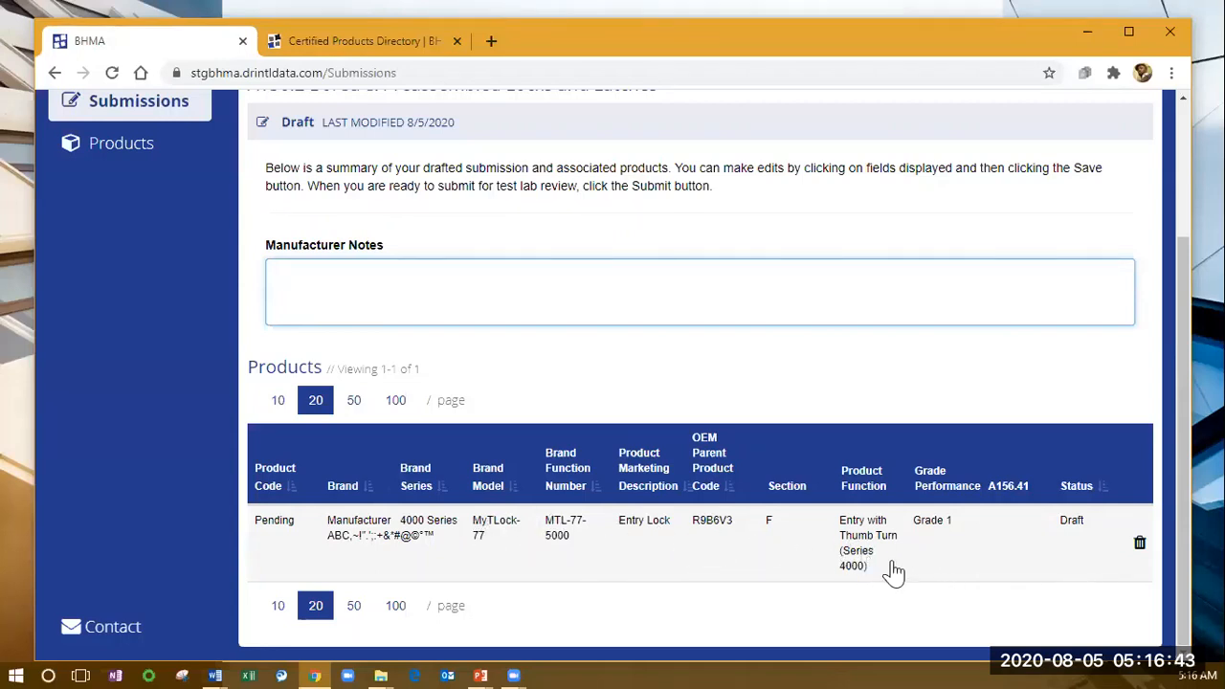
pyautogui.scroll(1, 698, 547)
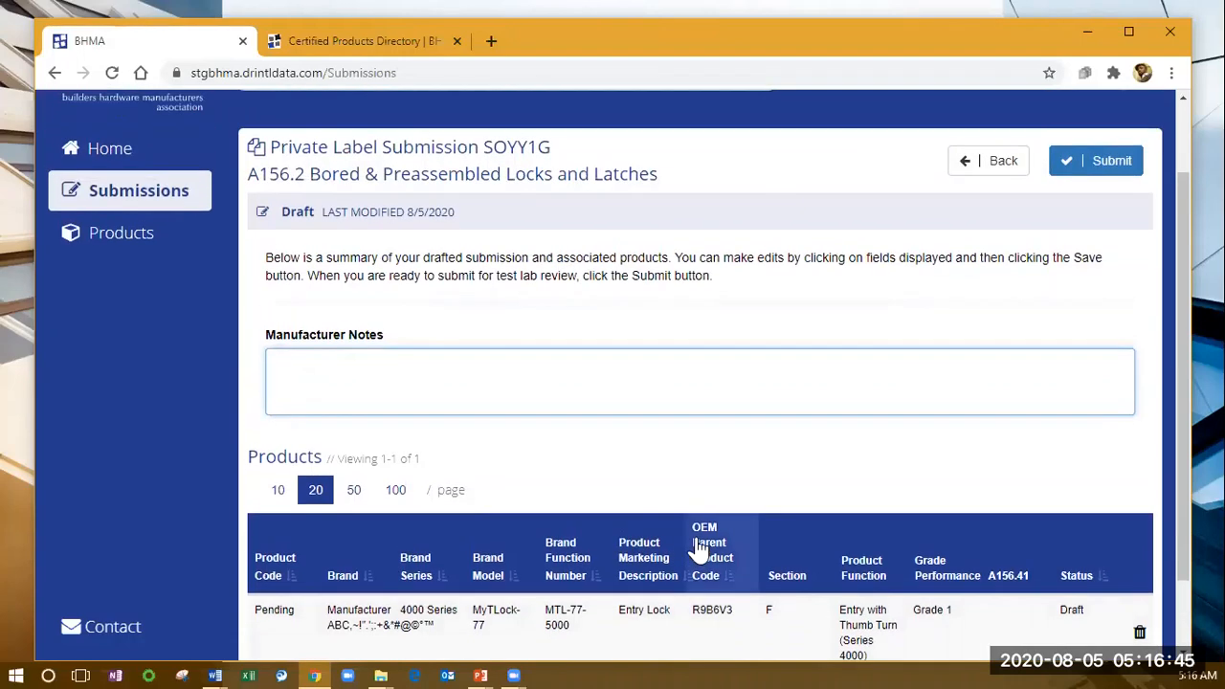
pyautogui.click(1109, 165)
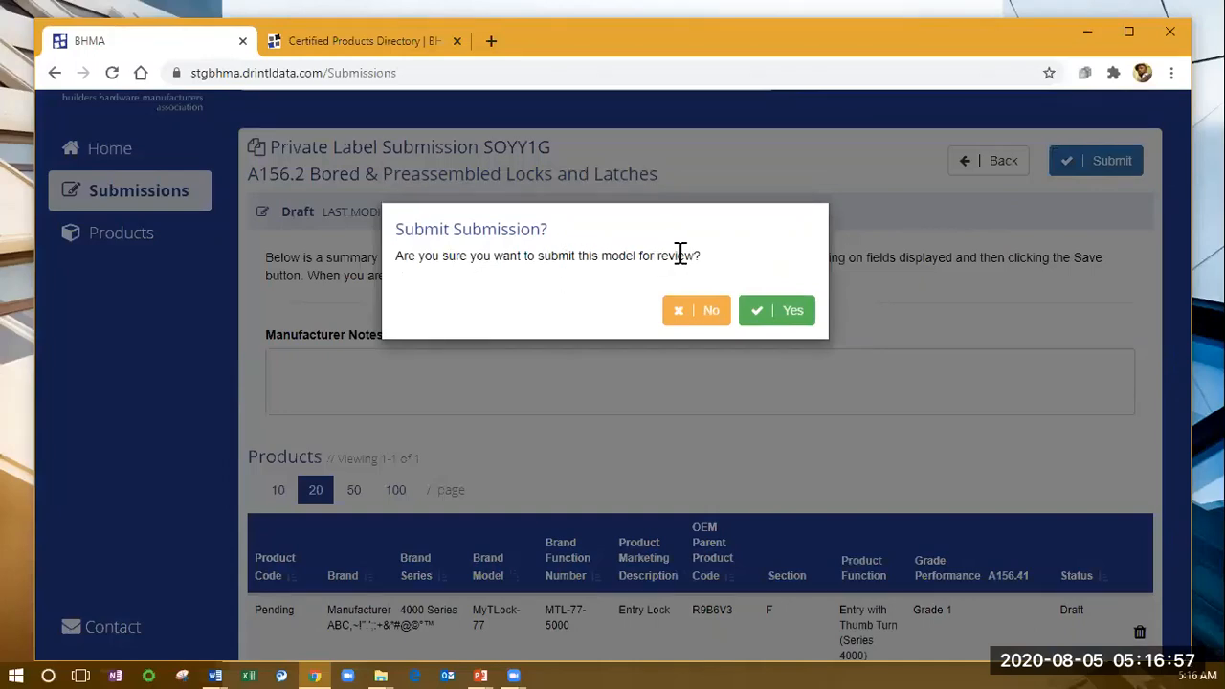
pyautogui.click(777, 314)
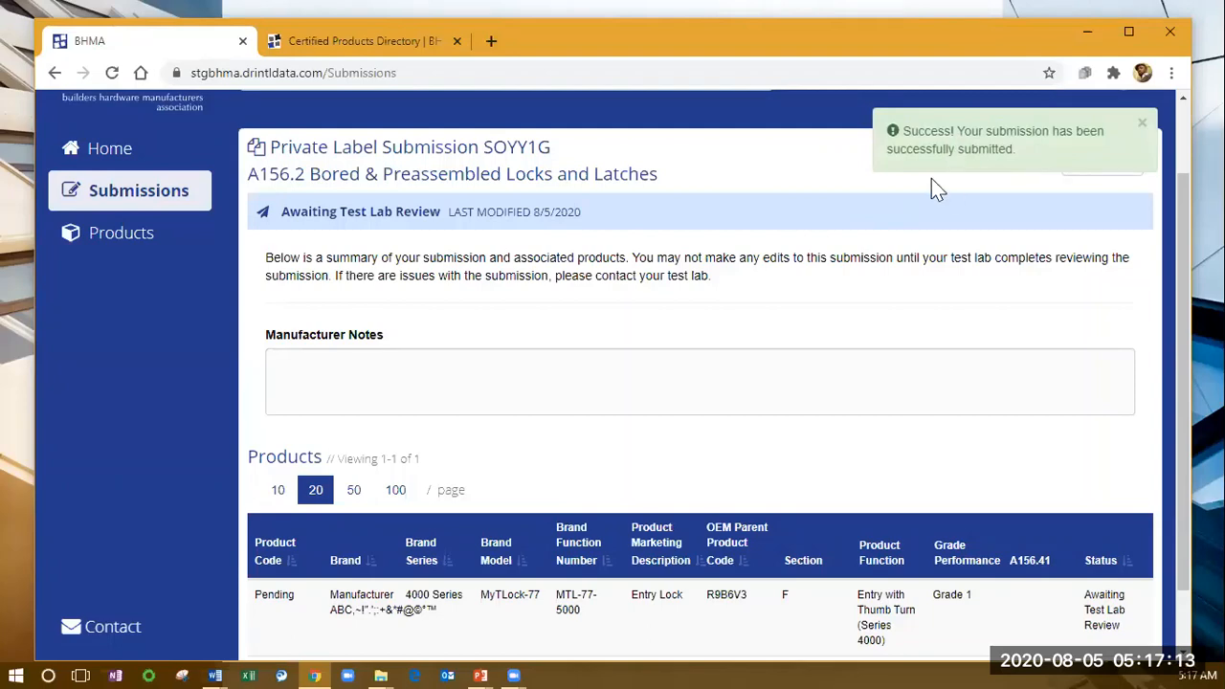
# Step: View the submitted product's status in the Products table and switch to the "Steps Covered in This Video" presentation slide
pyautogui.scroll(-1, 593, 369)
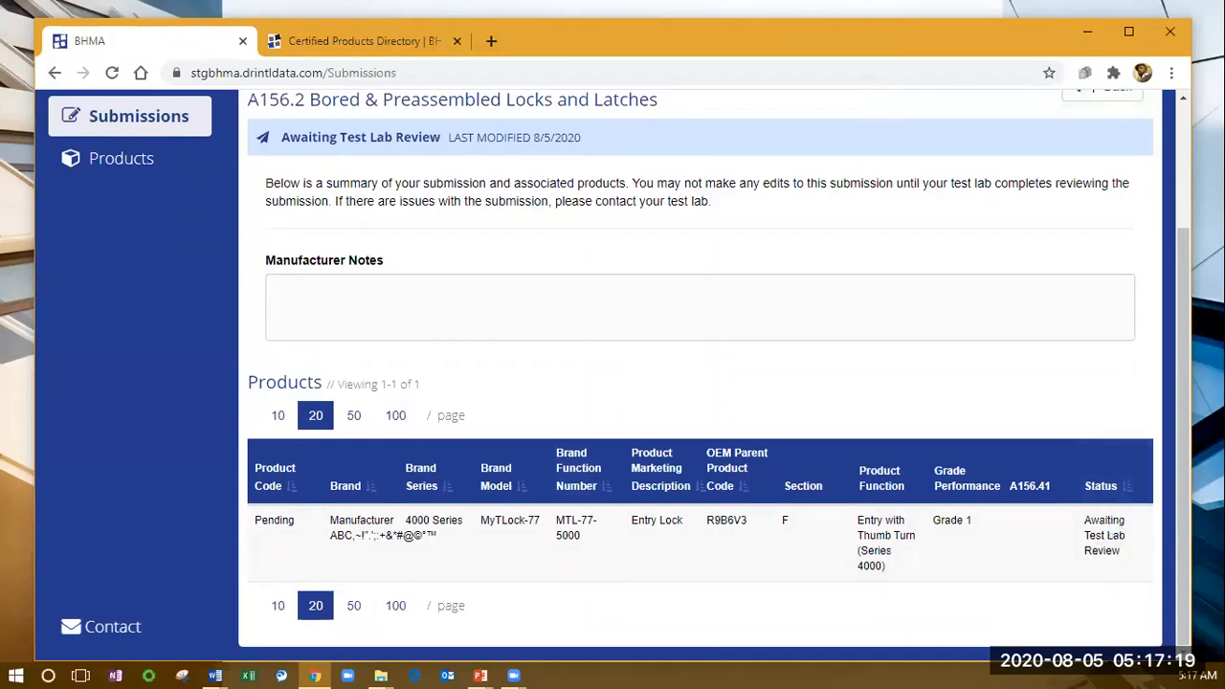
pyautogui.hotkey('alt', 'Tab')
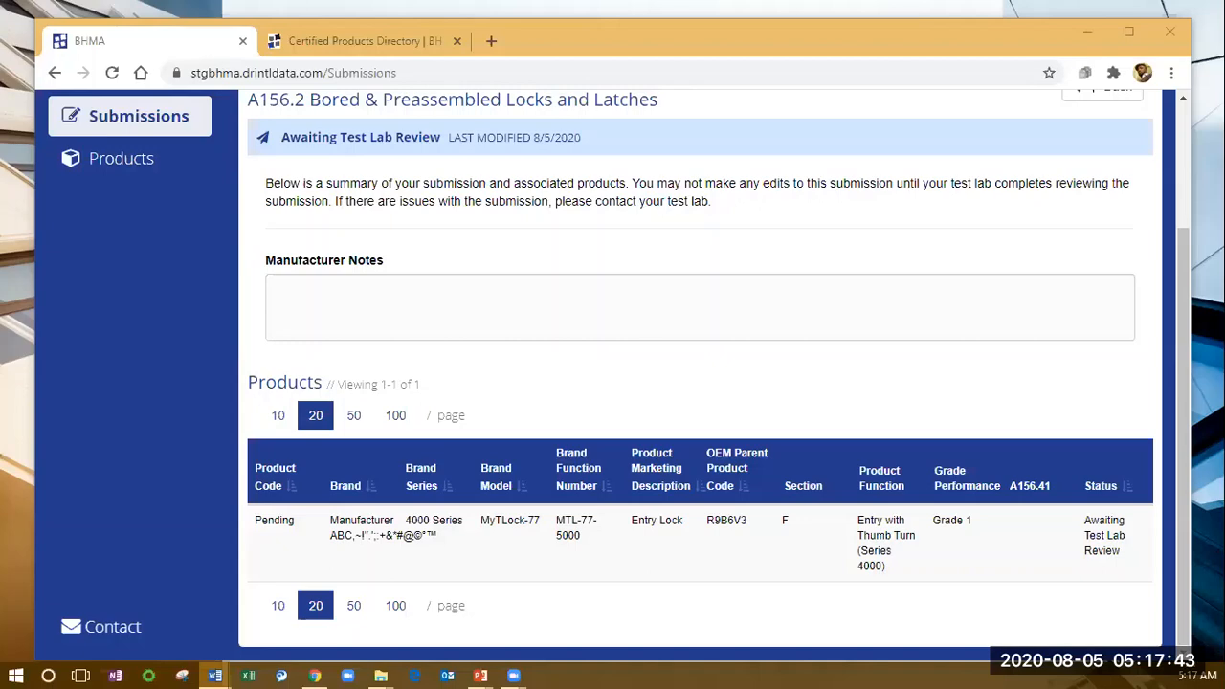
pyautogui.hotkey('alt', 'Tab')
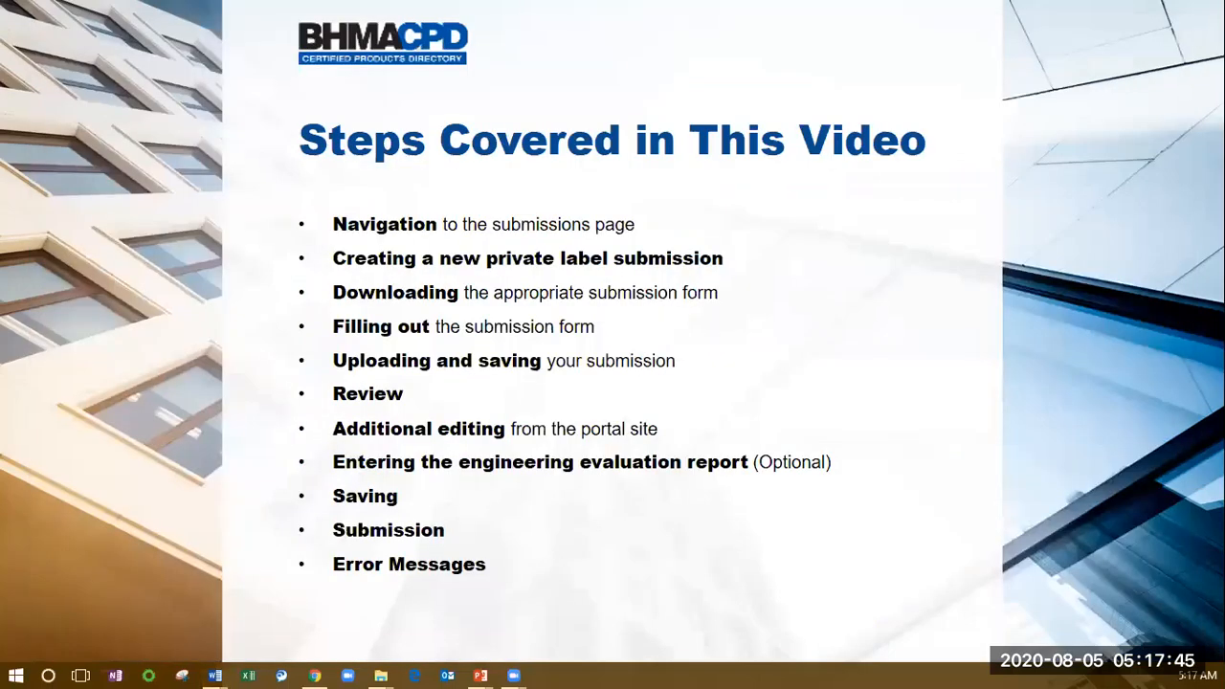